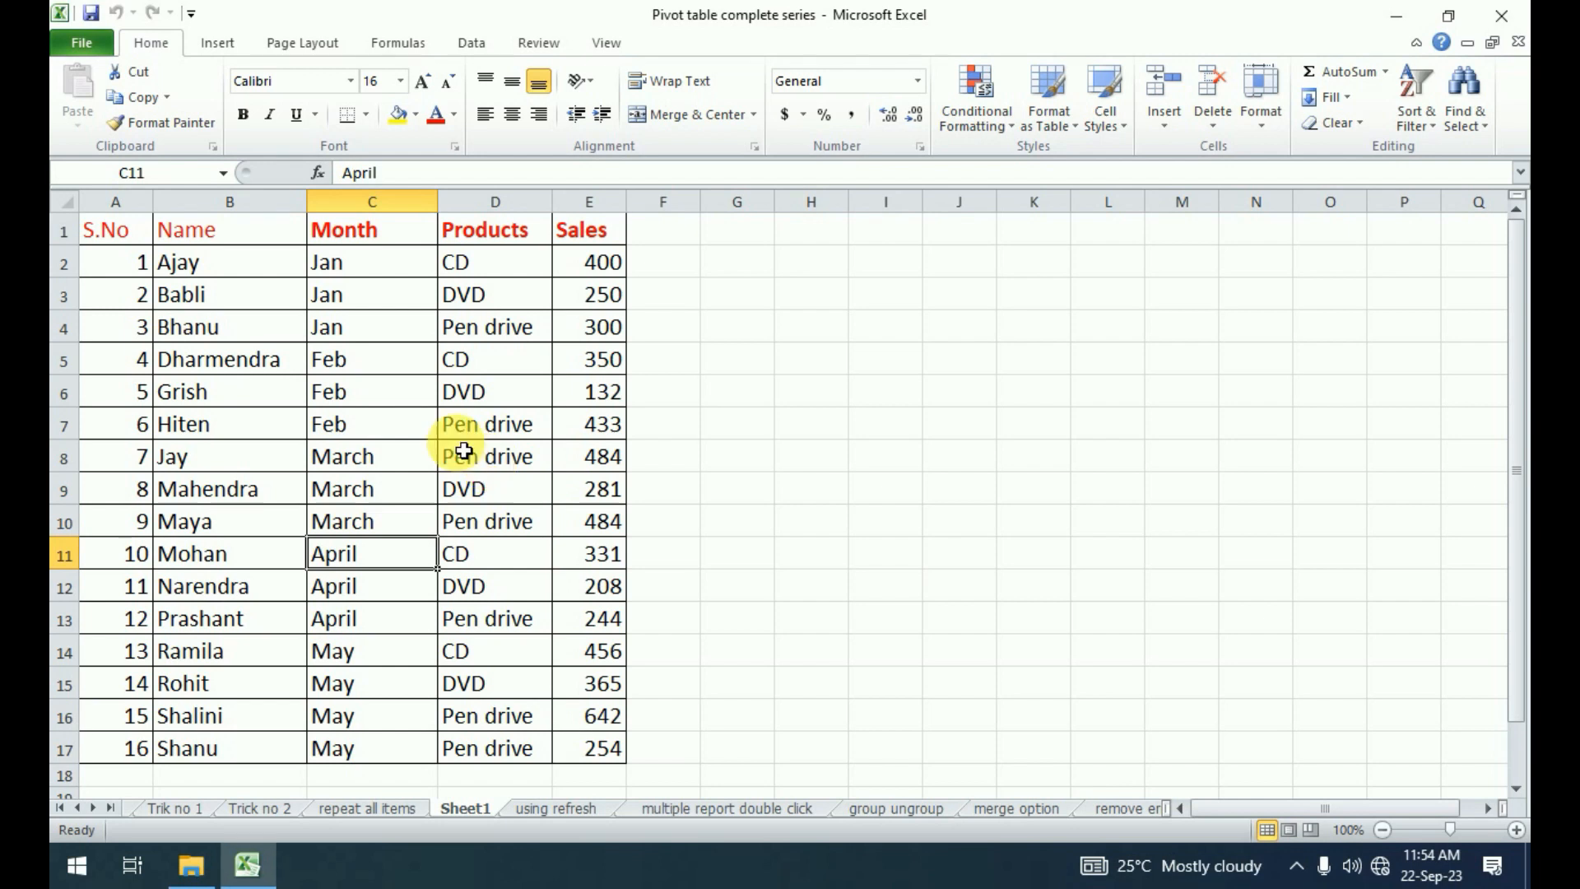
{"action": "key", "text": "Up"}
{"action": "key", "text": "Up"}
{"action": "key", "text": "Up"}
{"action": "key", "text": "Up"}
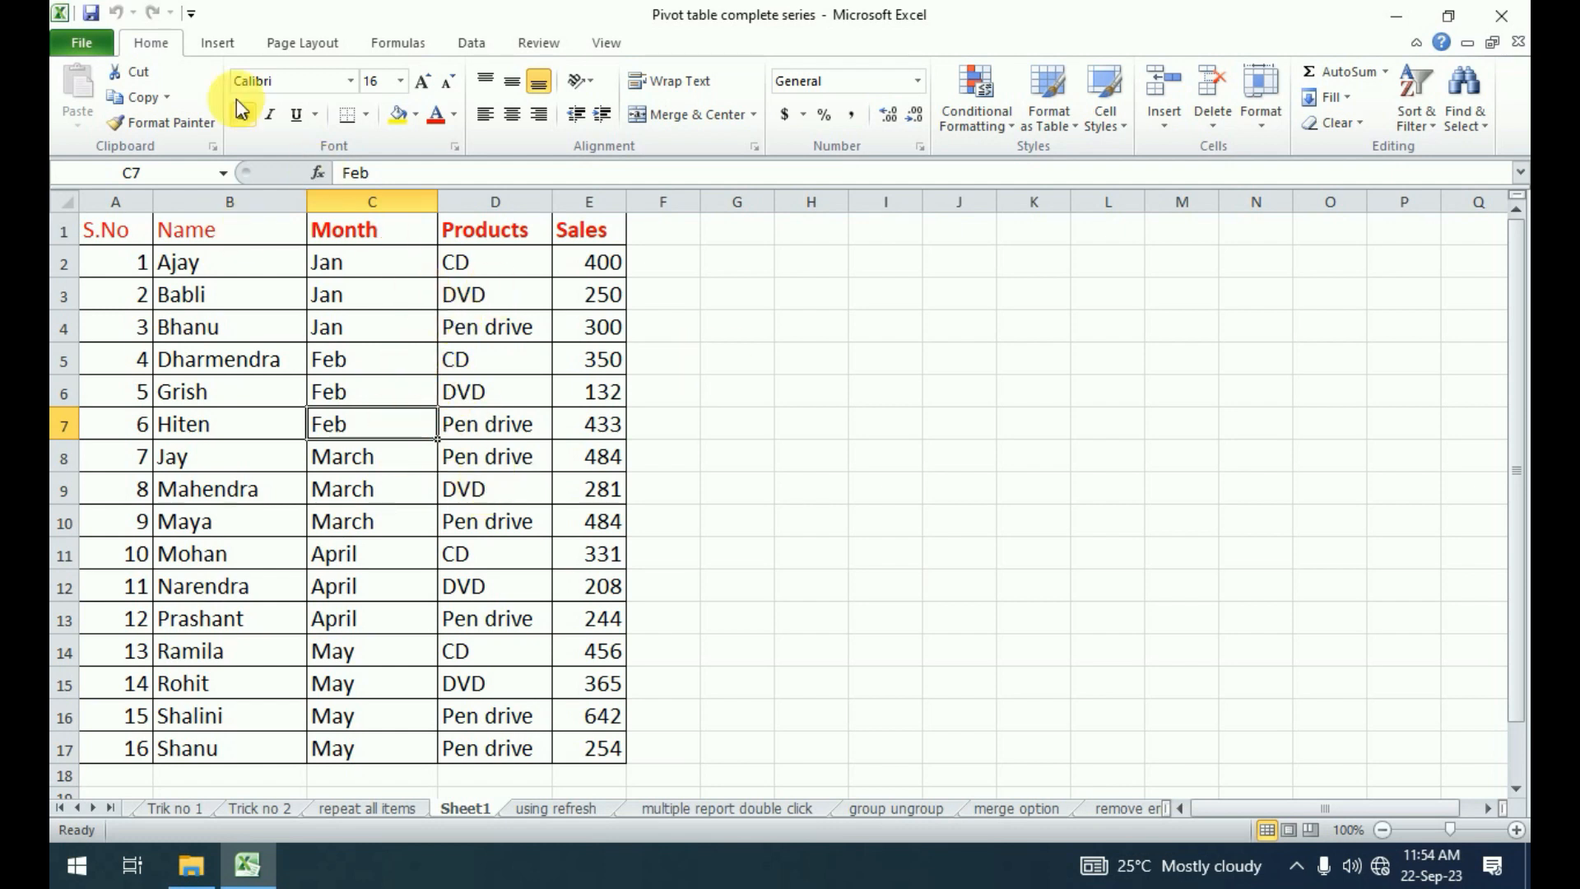
Insert a pivot table from Sheet1 range A1:E17, placed on the existing worksheet at cell G1.
{"action": "left_click", "coordinate": [215, 42]}
{"action": "left_click", "coordinate": [83, 127]}
{"action": "left_click", "coordinate": [99, 149]}
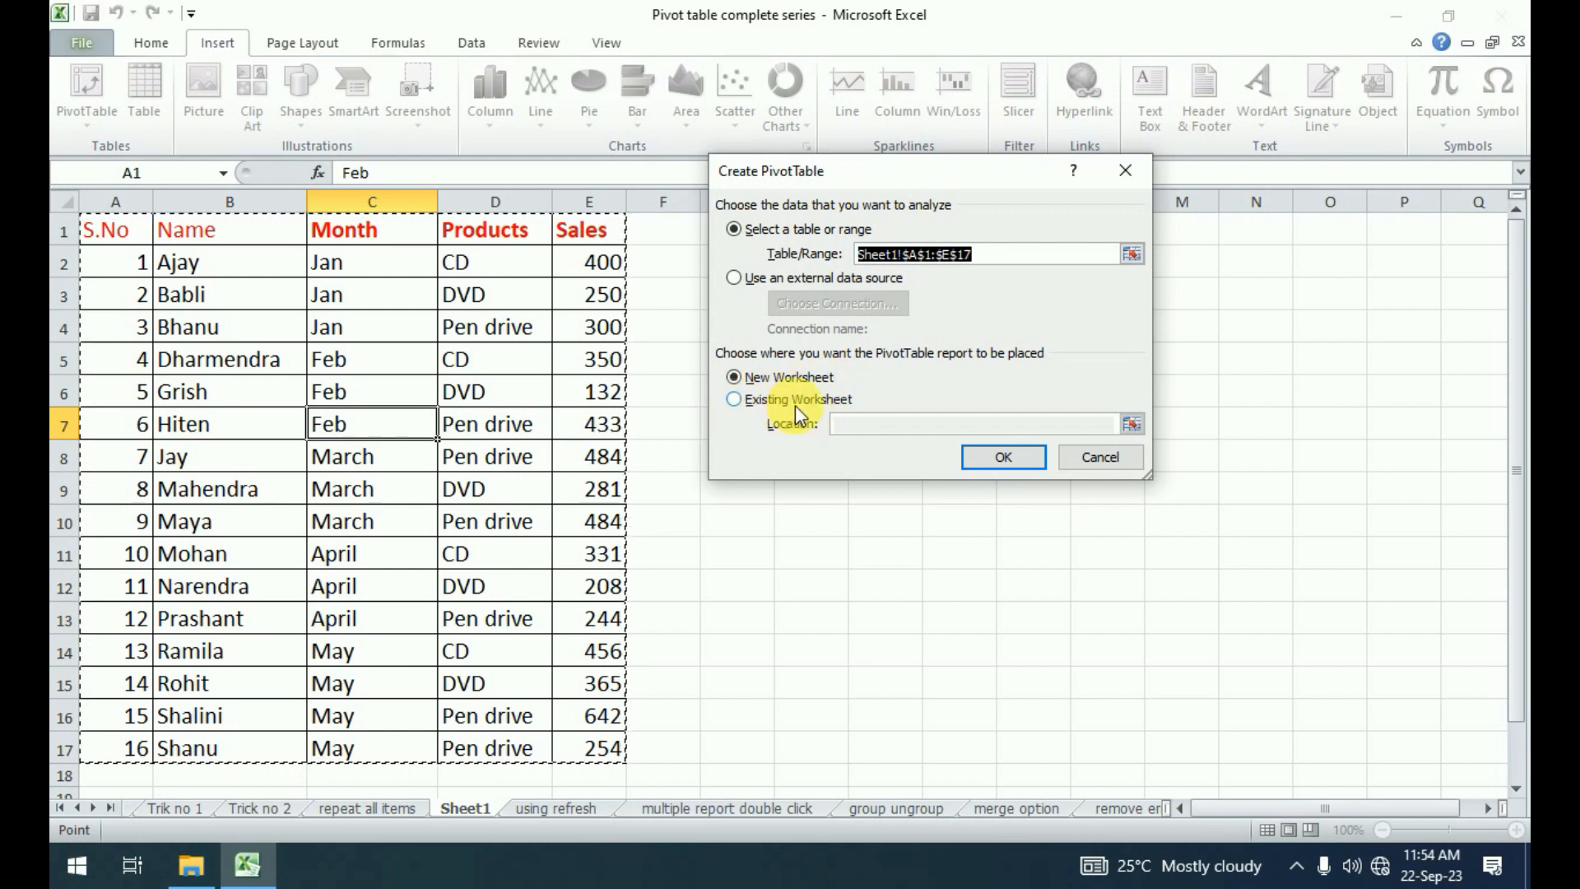
{"action": "left_click_drag", "start_coordinate": [955, 170], "coordinate": [1125, 227]}
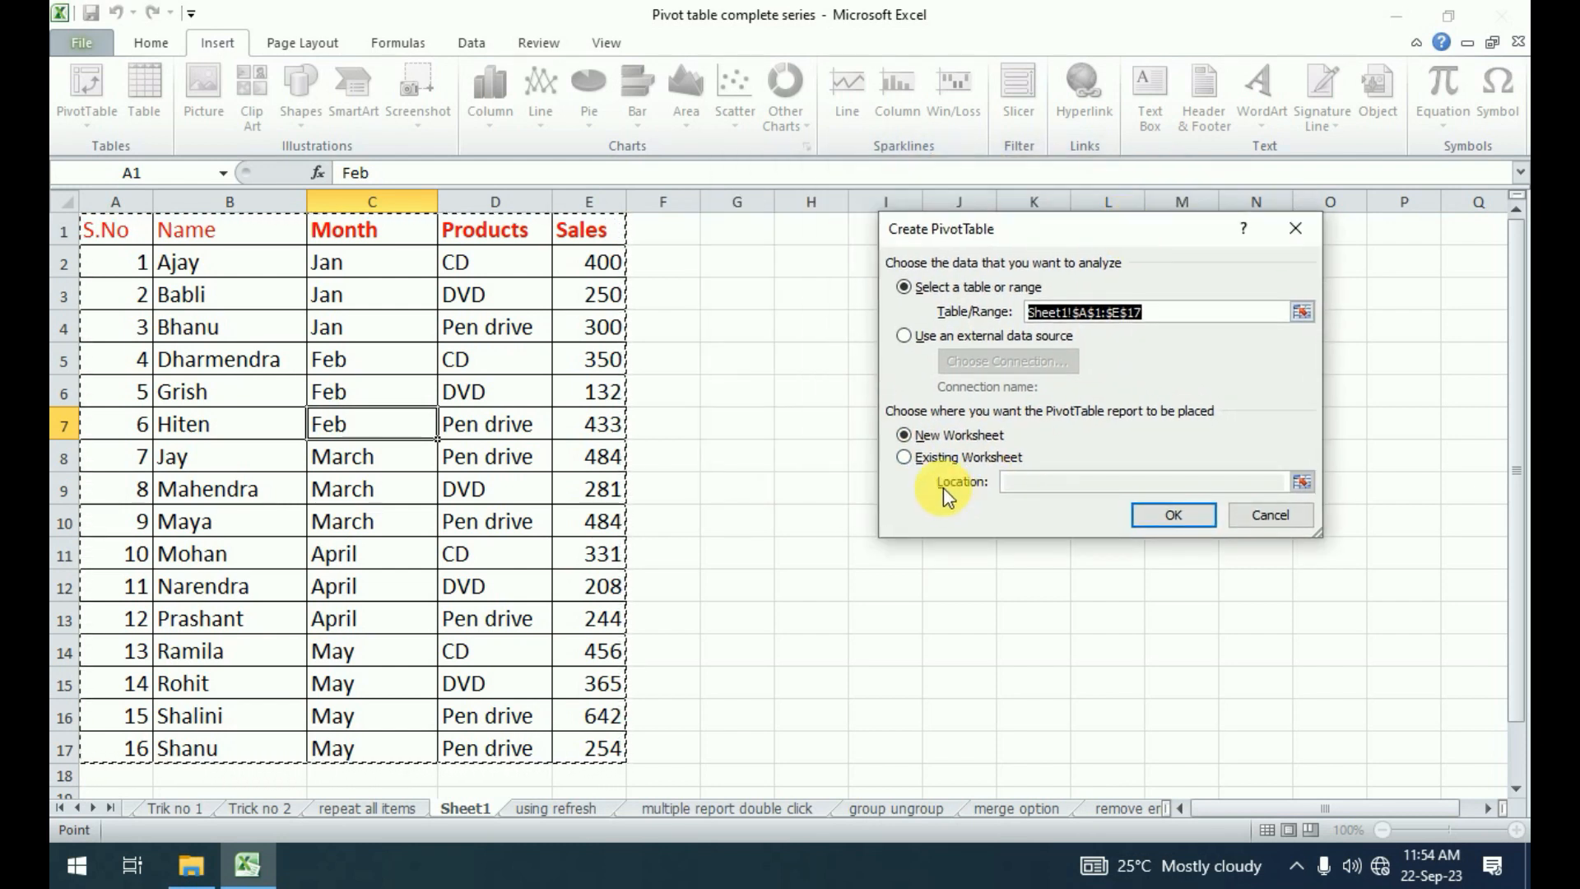
{"action": "left_click", "coordinate": [904, 457]}
{"action": "left_click", "coordinate": [762, 241]}
{"action": "left_click", "coordinate": [1176, 515]}
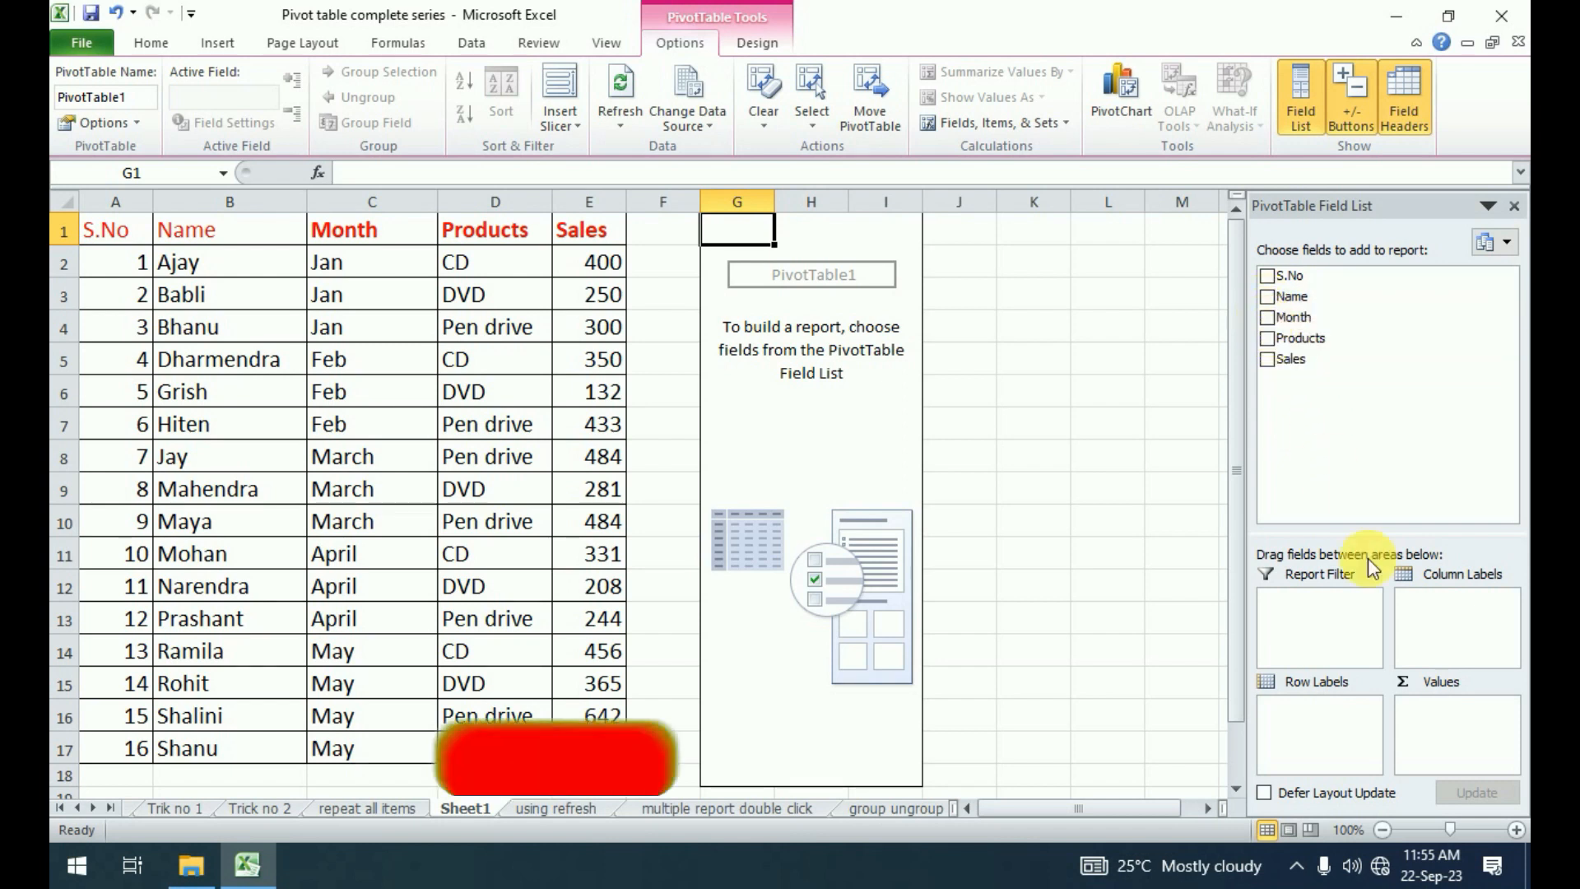
Lay out the pivot table with Month as row labels, Products as column labels and Sales as summed values.
{"action": "left_click_drag", "start_coordinate": [1309, 326], "coordinate": [1305, 718]}
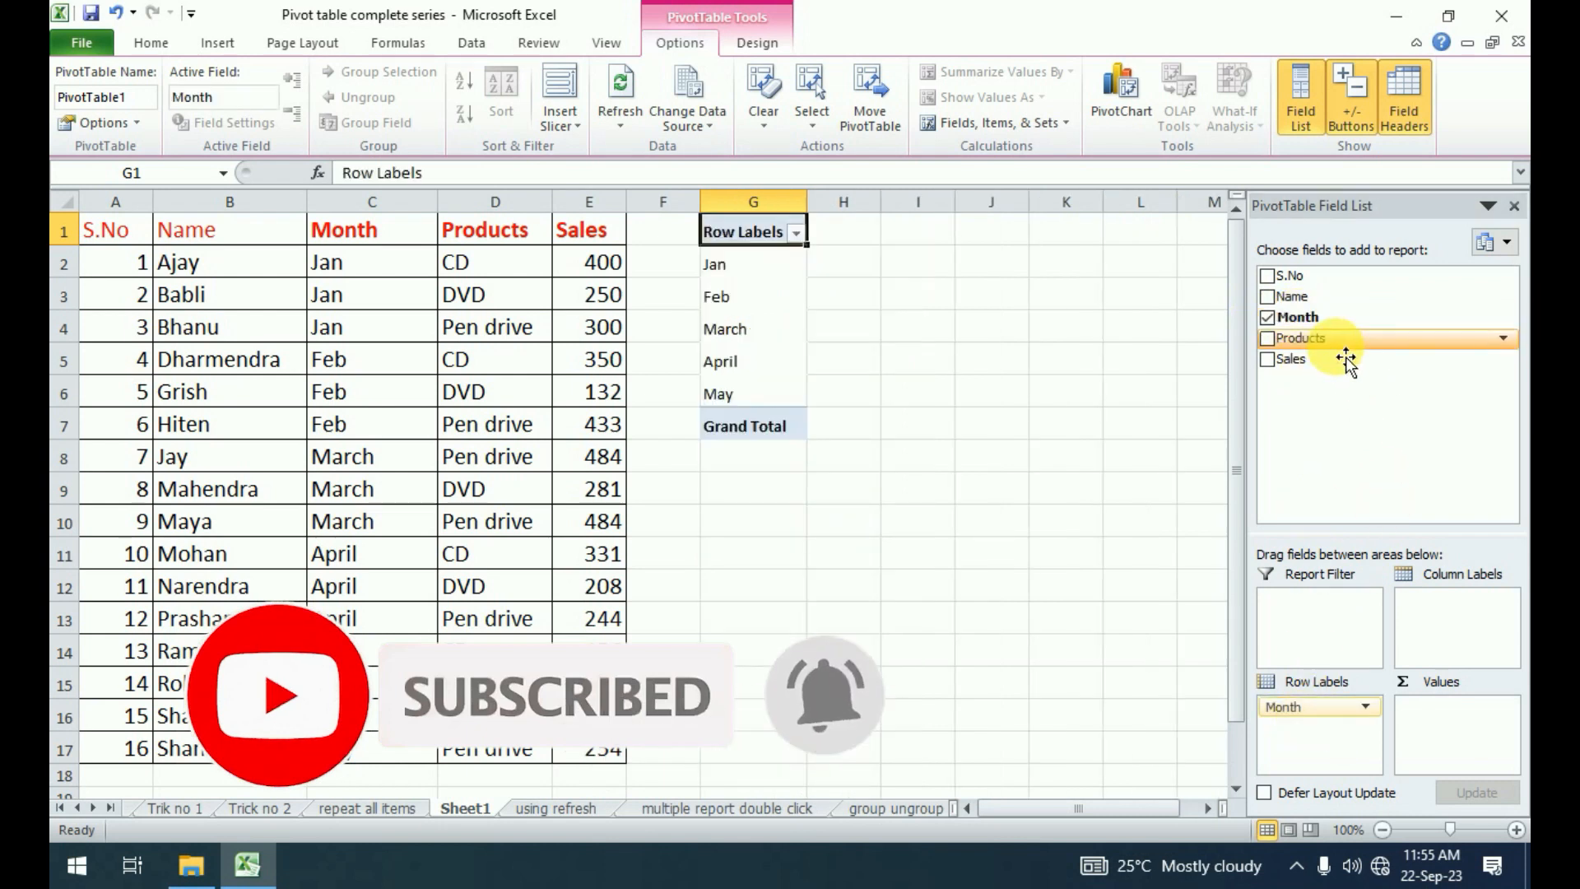
{"action": "left_click_drag", "start_coordinate": [1432, 338], "coordinate": [1474, 617]}
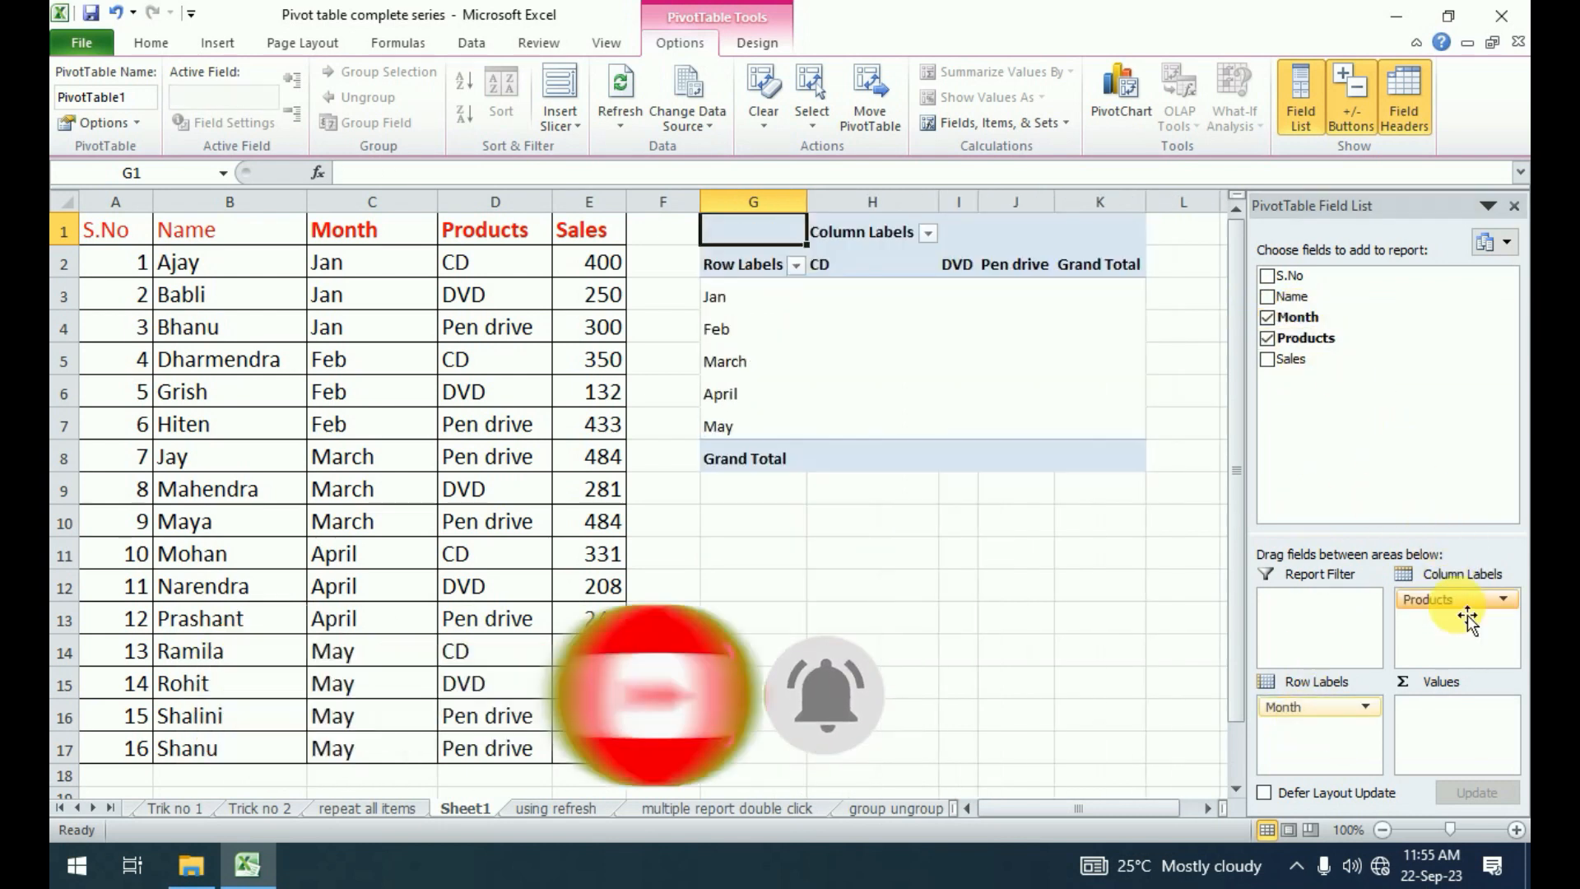
{"action": "left_click_drag", "start_coordinate": [1306, 377], "coordinate": [1448, 726]}
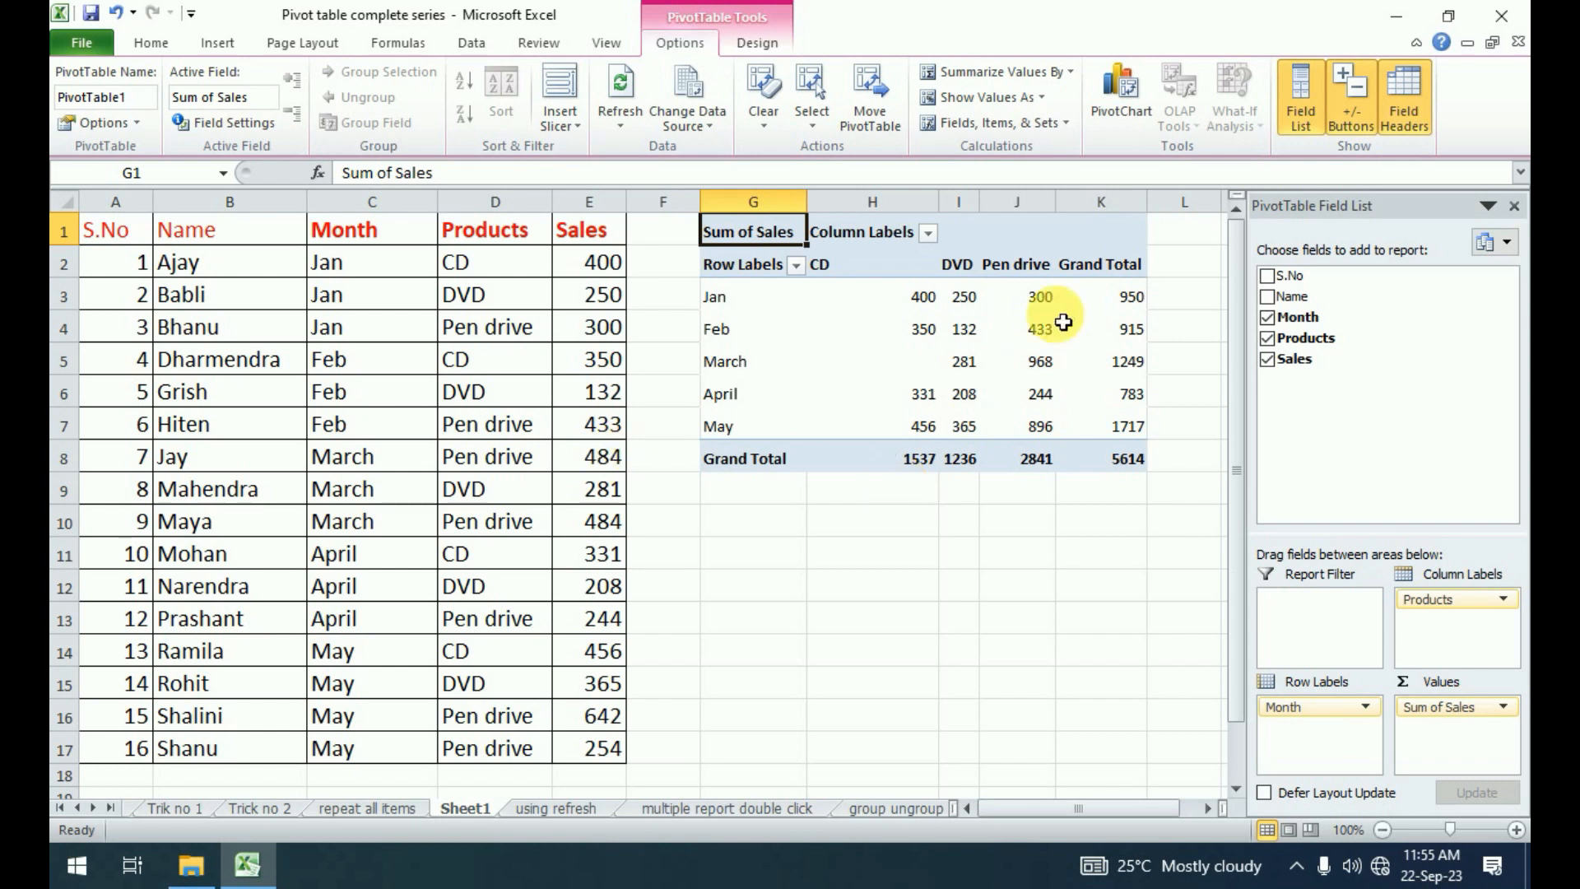
Compare the months and products in the source data with the matching entries in the pivot table.
{"action": "left_click", "coordinate": [363, 270]}
{"action": "key", "text": "Down"}
{"action": "key", "text": "Down"}
{"action": "key", "text": "Down"}
{"action": "key", "text": "Down"}
{"action": "key", "text": "Down"}
{"action": "key", "text": "Down"}
{"action": "key", "text": "Down"}
{"action": "key", "text": "Down"}
{"action": "left_click", "coordinate": [520, 527]}
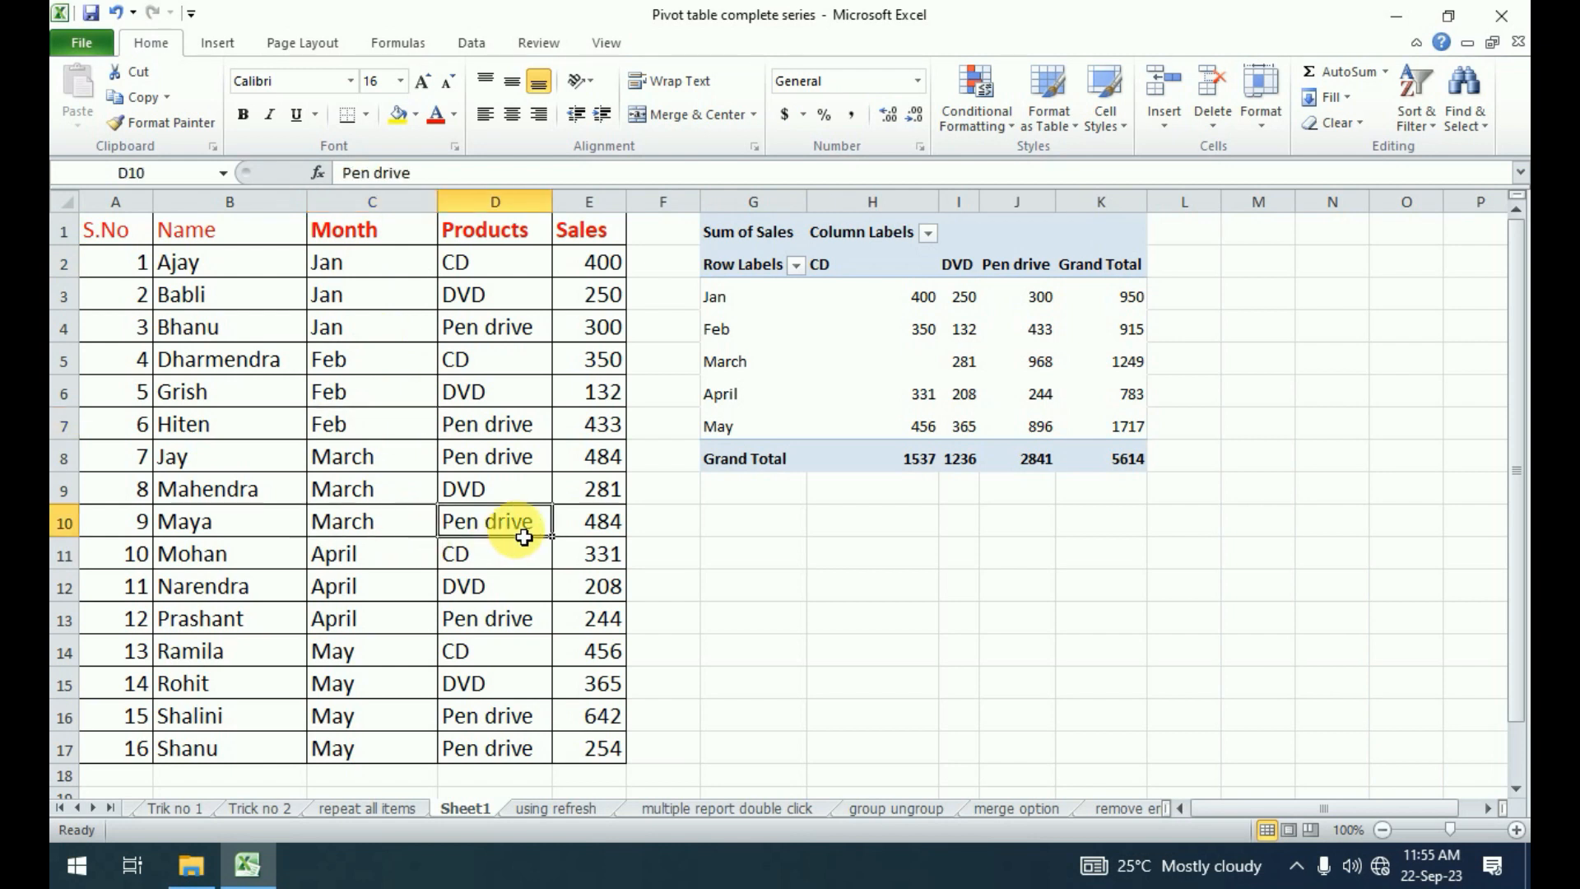
{"action": "left_click", "coordinate": [522, 392]}
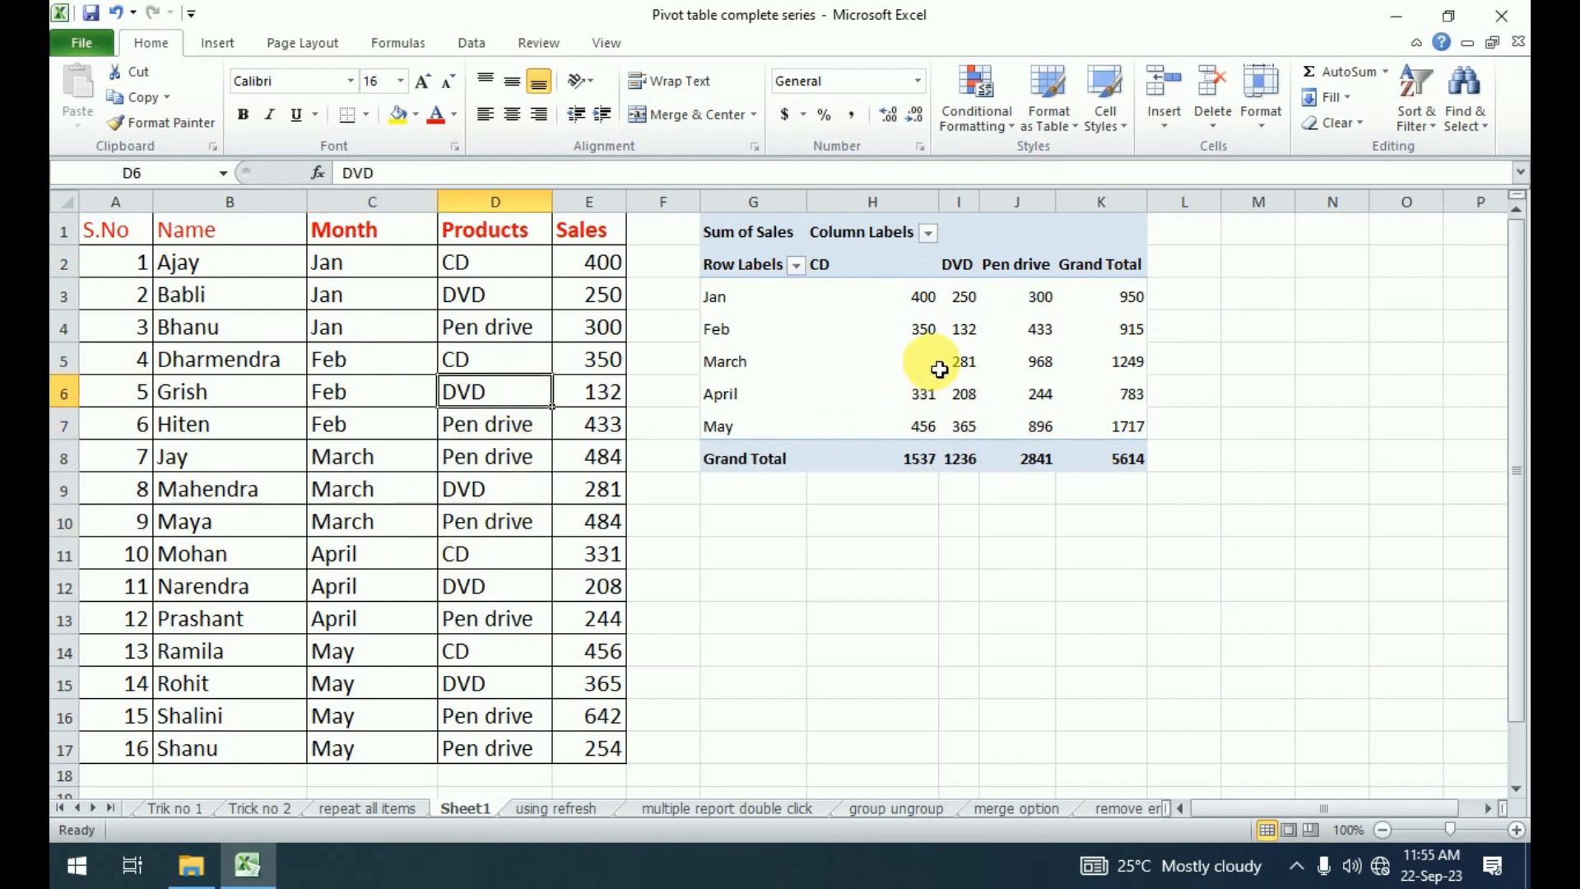
{"action": "left_click", "coordinate": [477, 331]}
{"action": "left_click", "coordinate": [481, 488]}
{"action": "left_click", "coordinate": [516, 650]}
{"action": "left_click", "coordinate": [517, 334]}
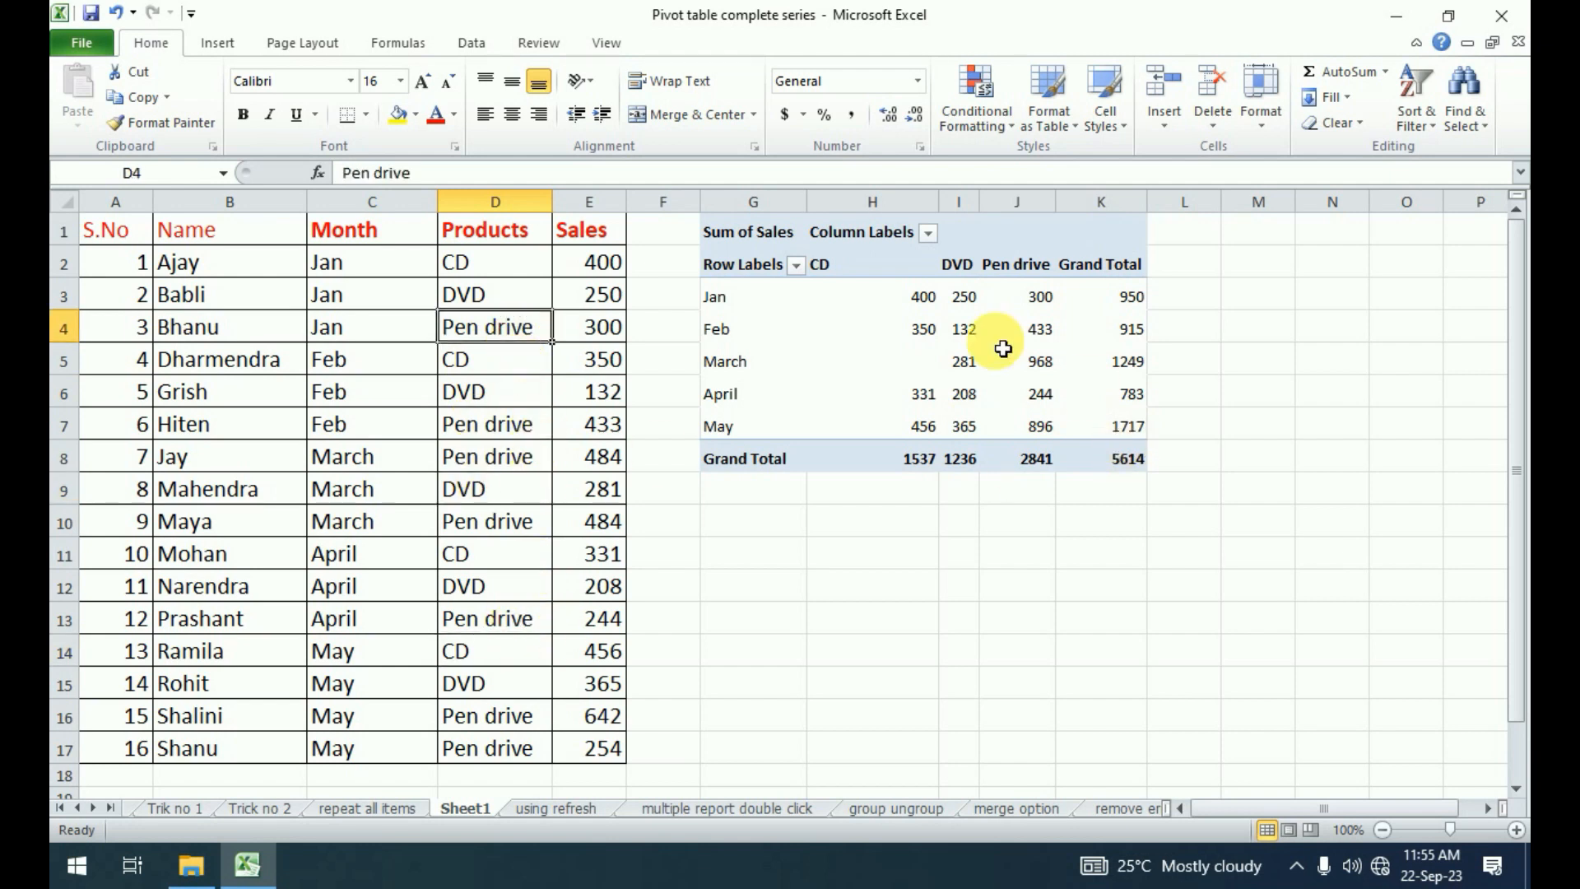
{"action": "left_click", "coordinate": [964, 328]}
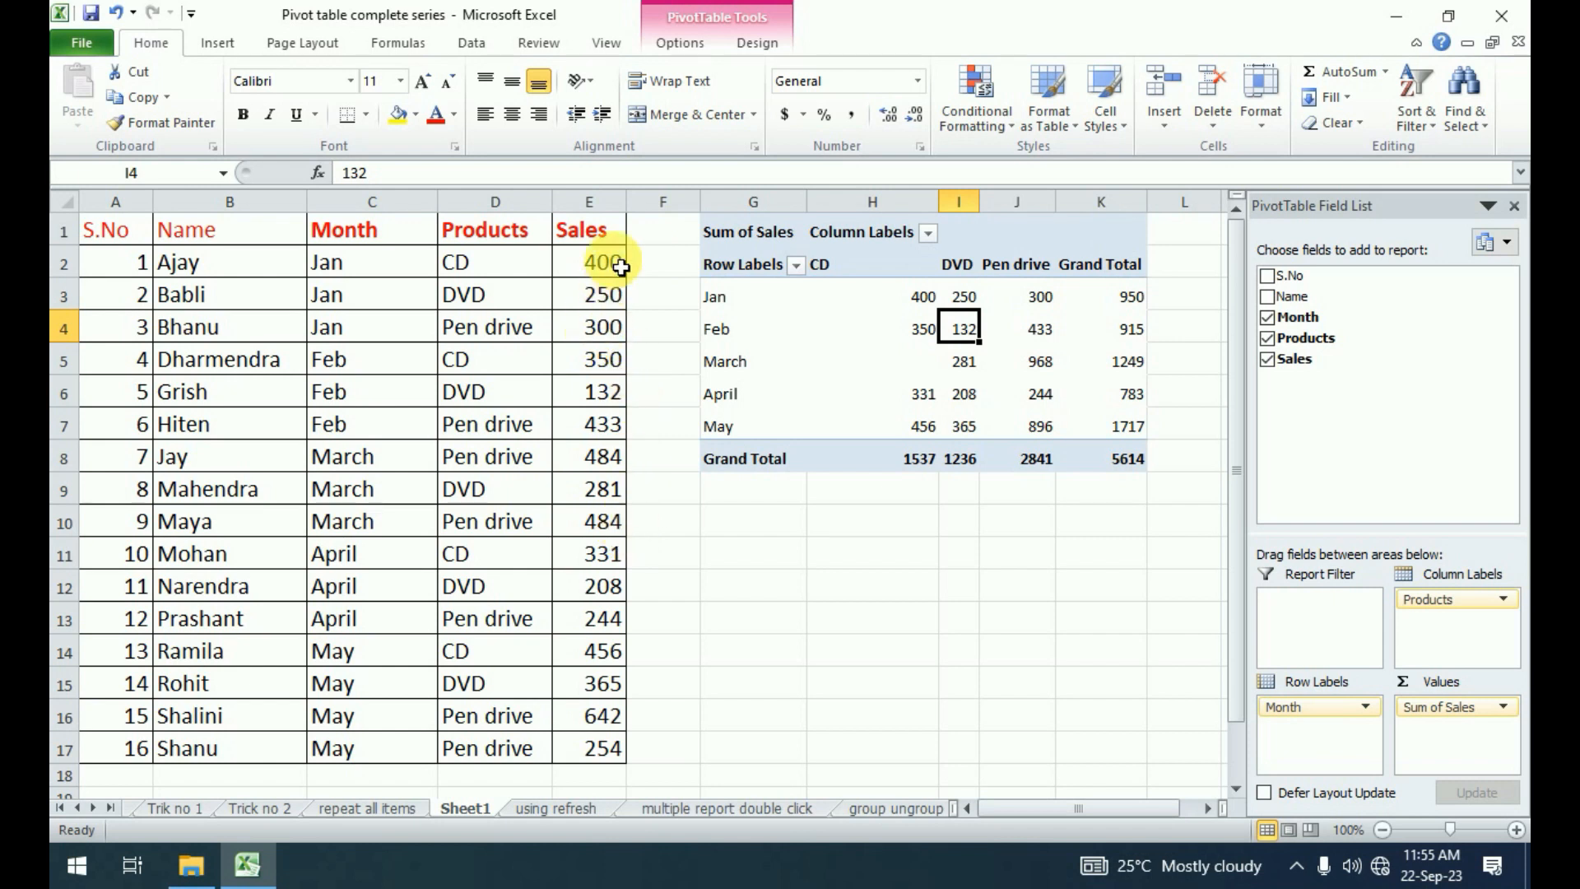
Set the January CD sales in cell E2 to 500 and check the corresponding pivot table value.
{"action": "left_click", "coordinate": [609, 262]}
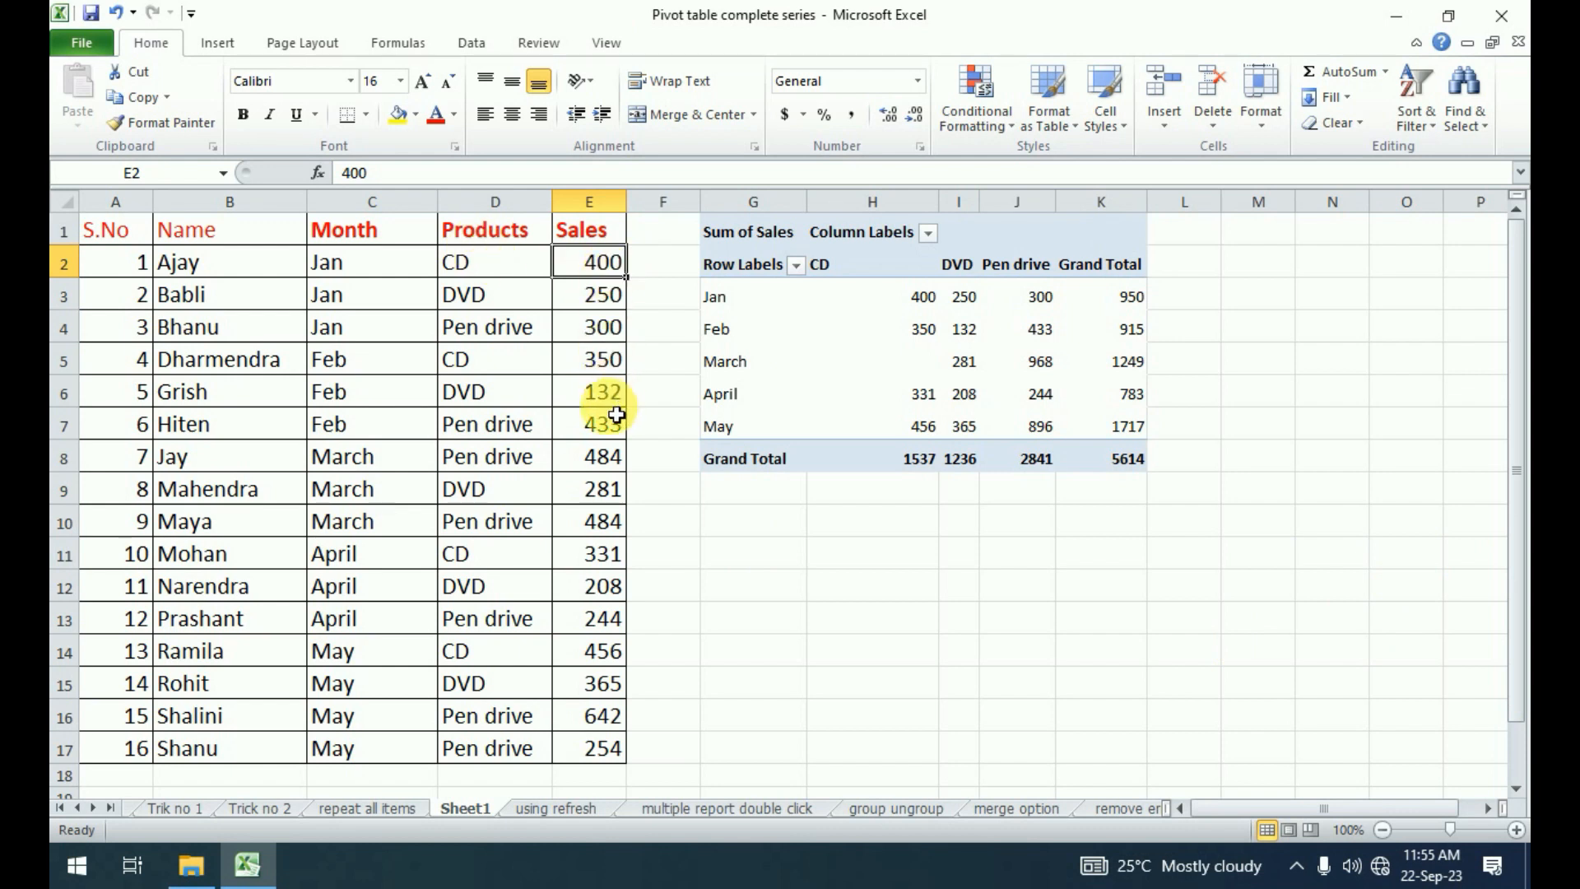
{"action": "type", "text": "50"}
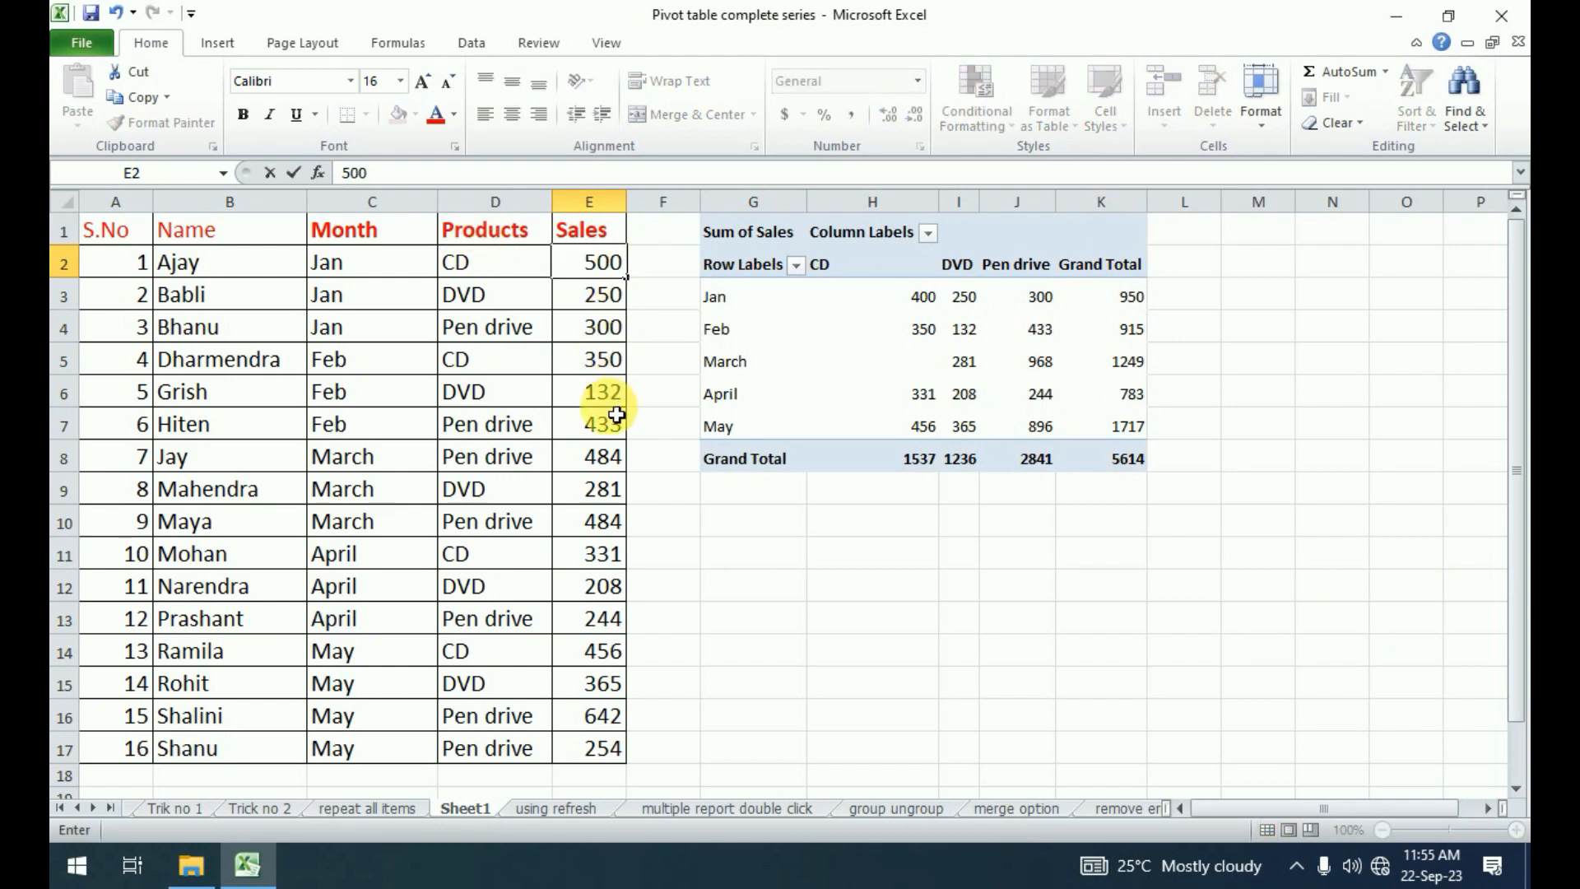
{"action": "type", "text": "0"}
{"action": "left_click", "coordinate": [831, 333]}
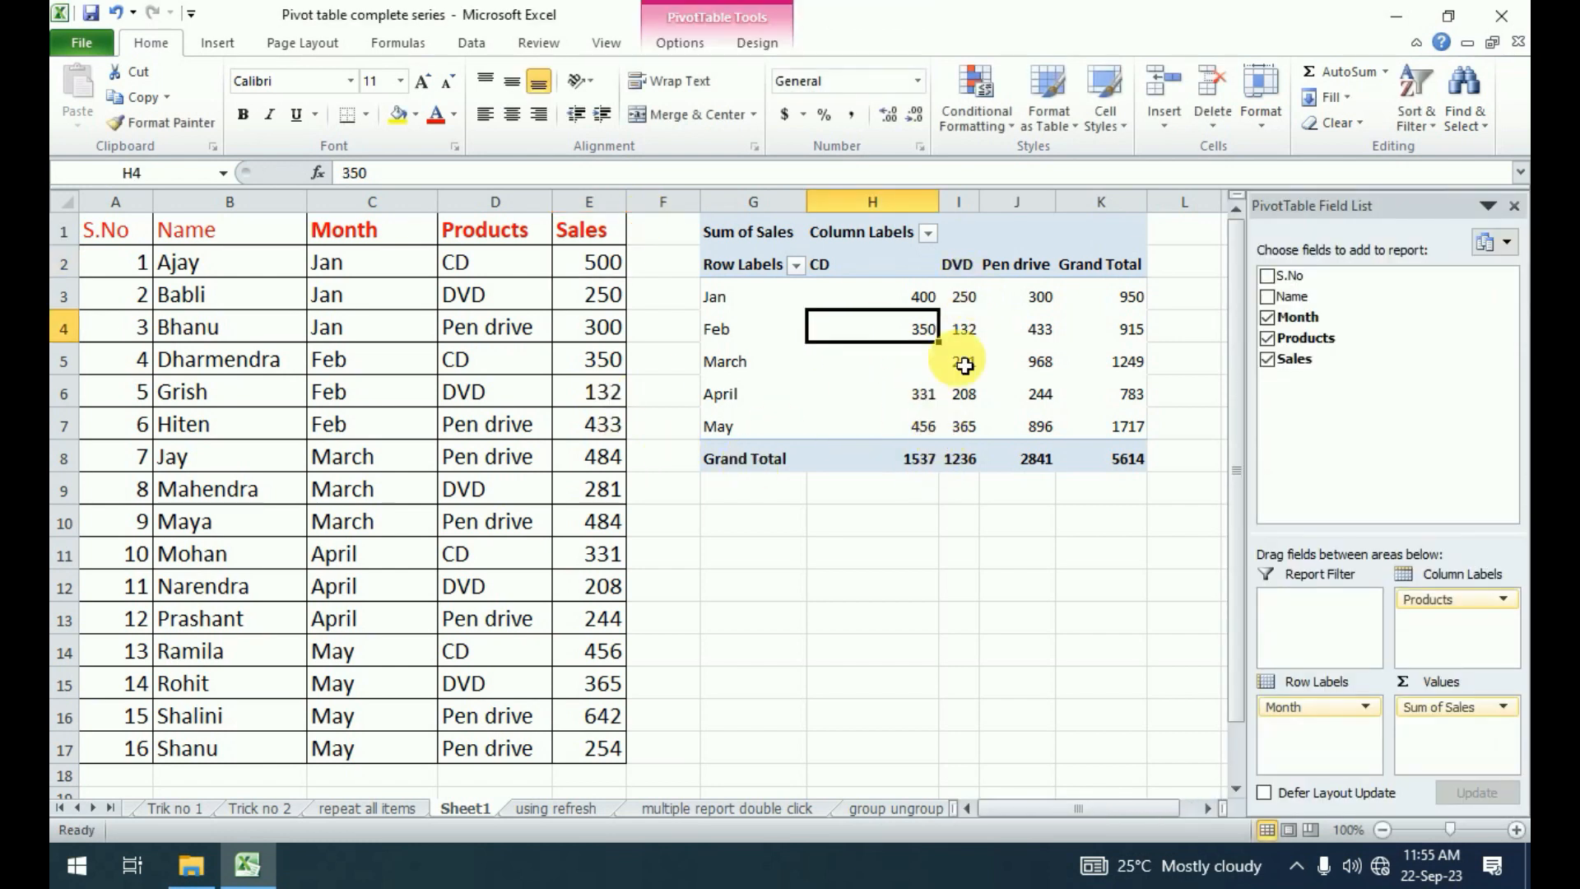
{"action": "left_click", "coordinate": [931, 298]}
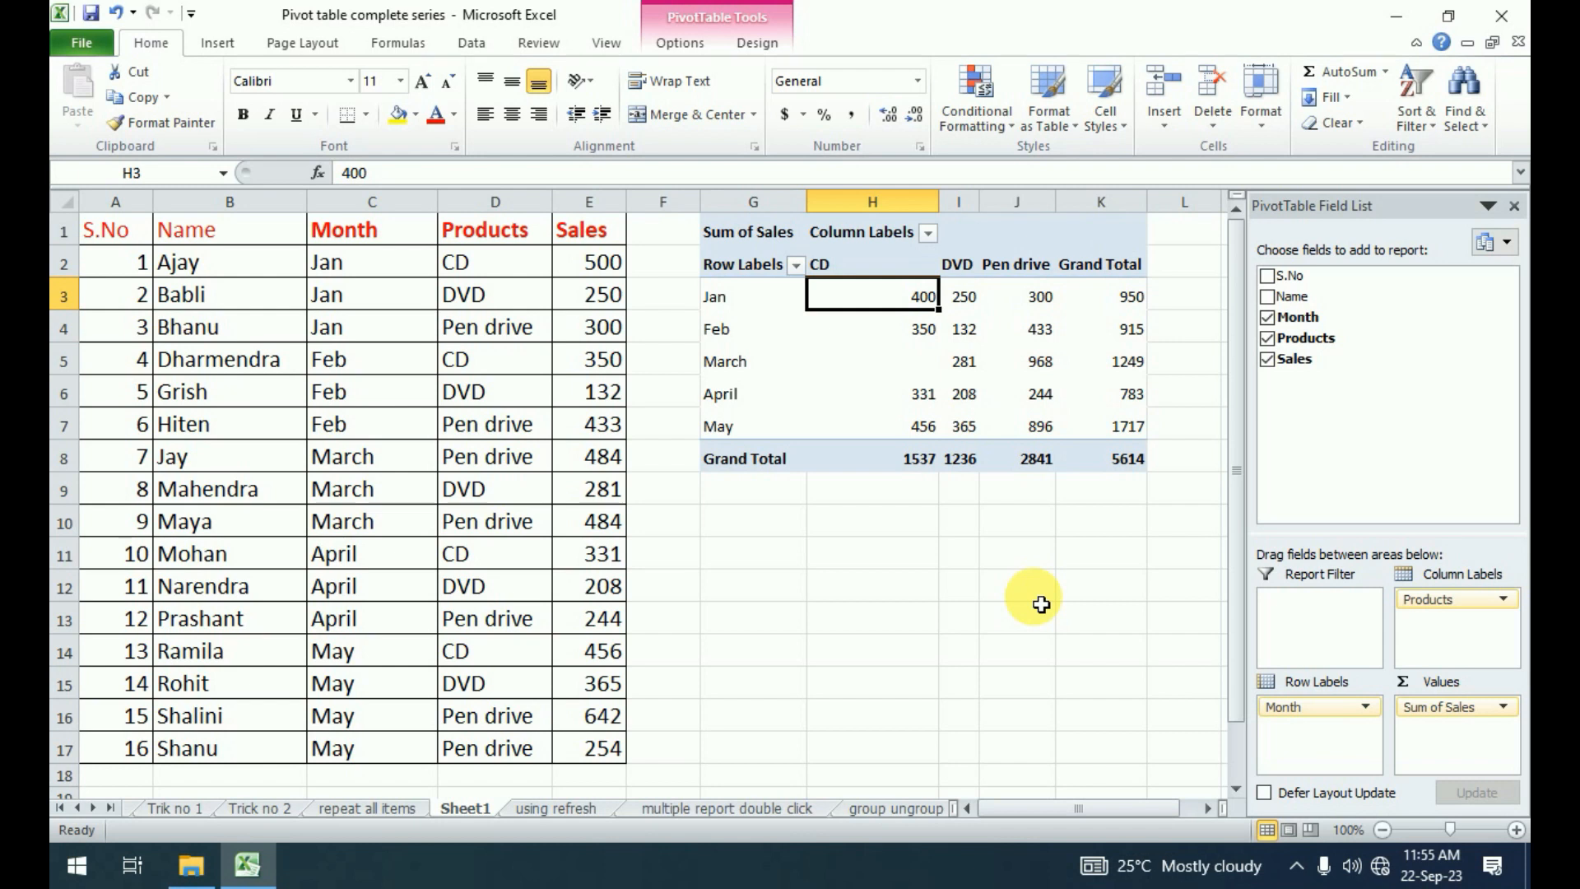
Set the January DVD sales in cell E3 to 500.
{"action": "left_click", "coordinate": [607, 308]}
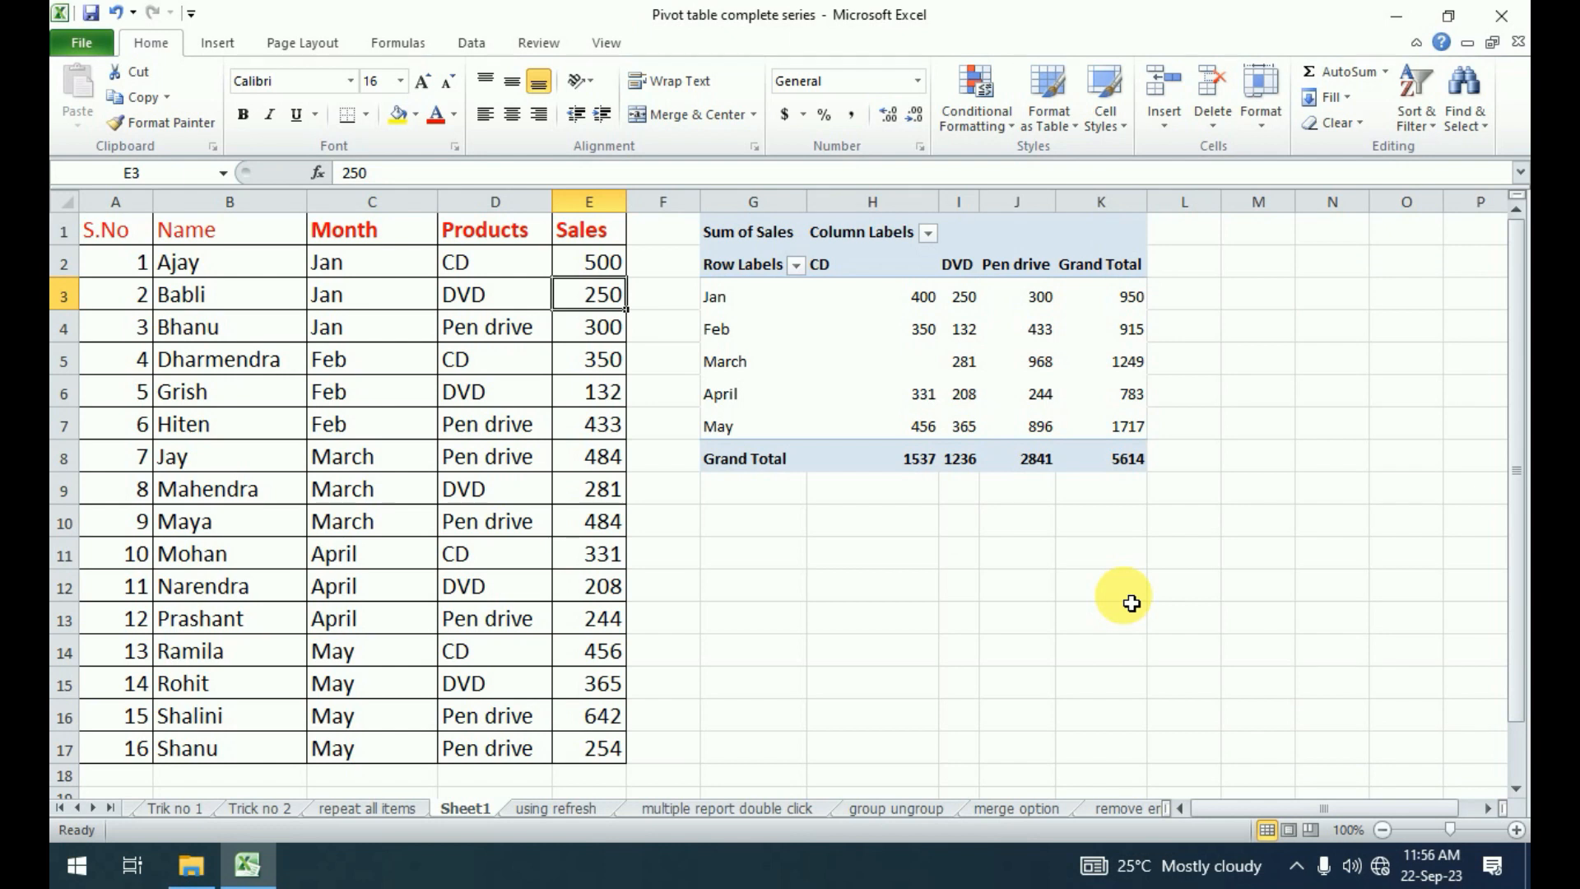
{"action": "type", "text": "500"}
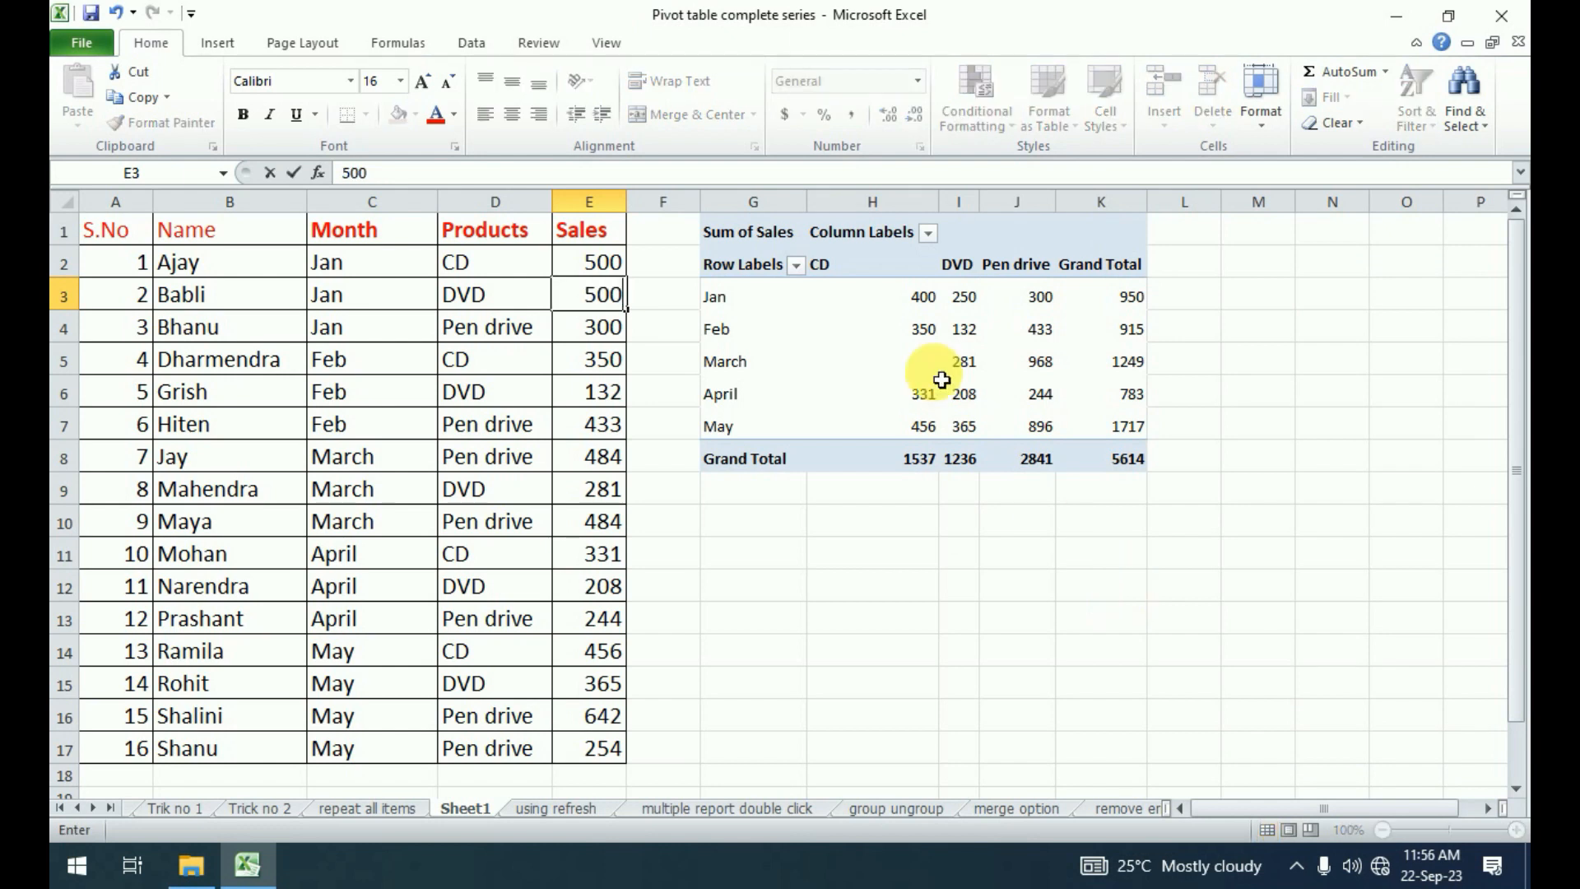
{"action": "left_click", "coordinate": [918, 329]}
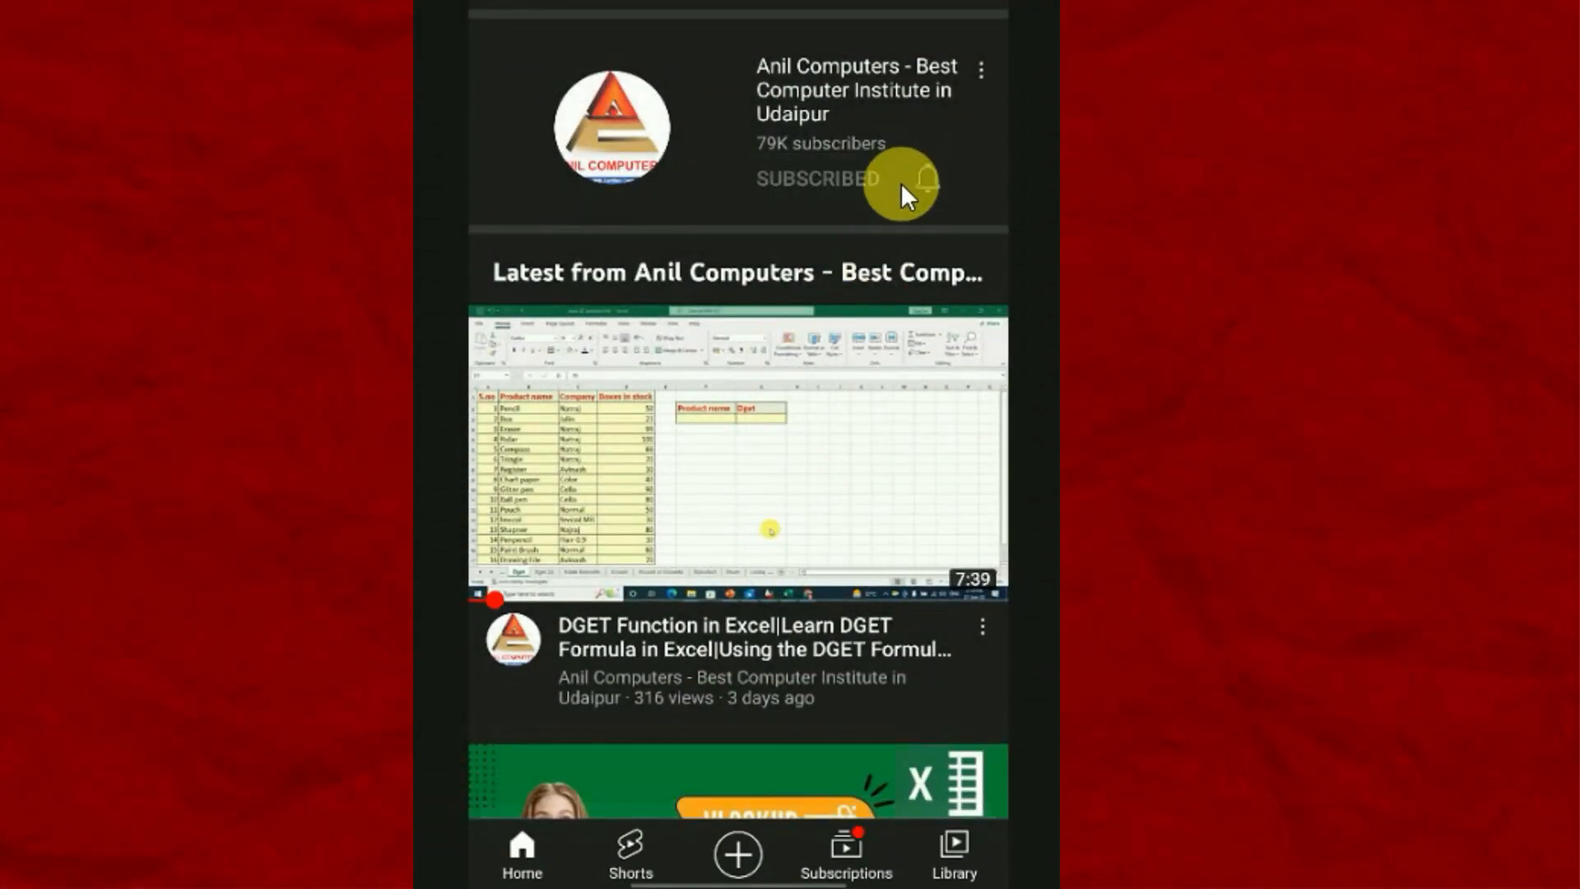
{"action": "left_click", "coordinate": [925, 165]}
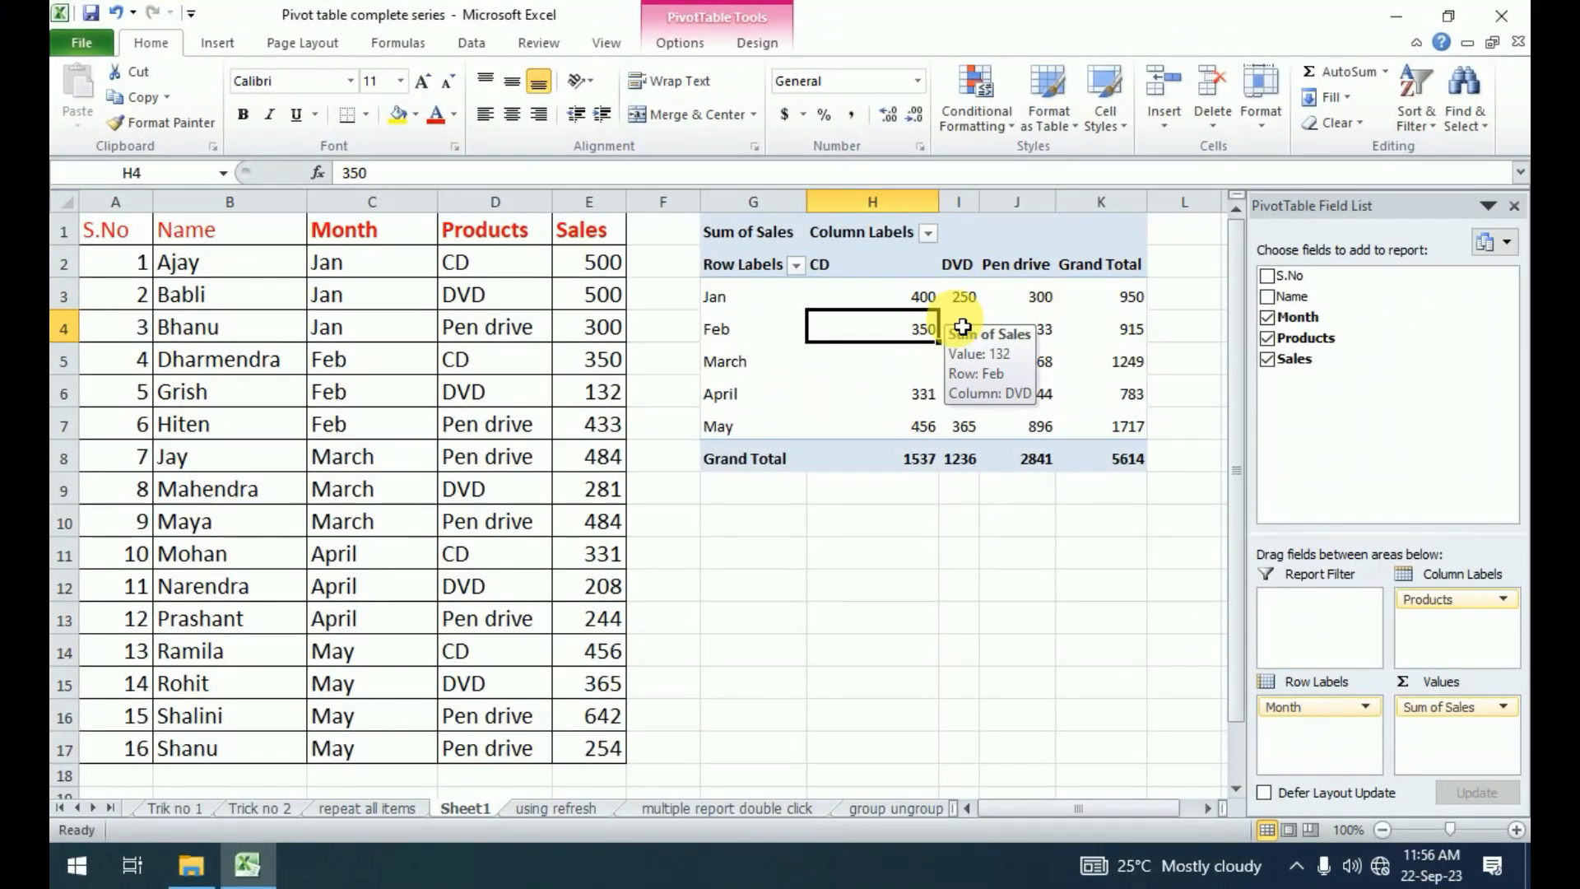
Refresh the pivot table, accept the external data security notice, and check the January CD and DVD values.
{"action": "left_click", "coordinate": [689, 43]}
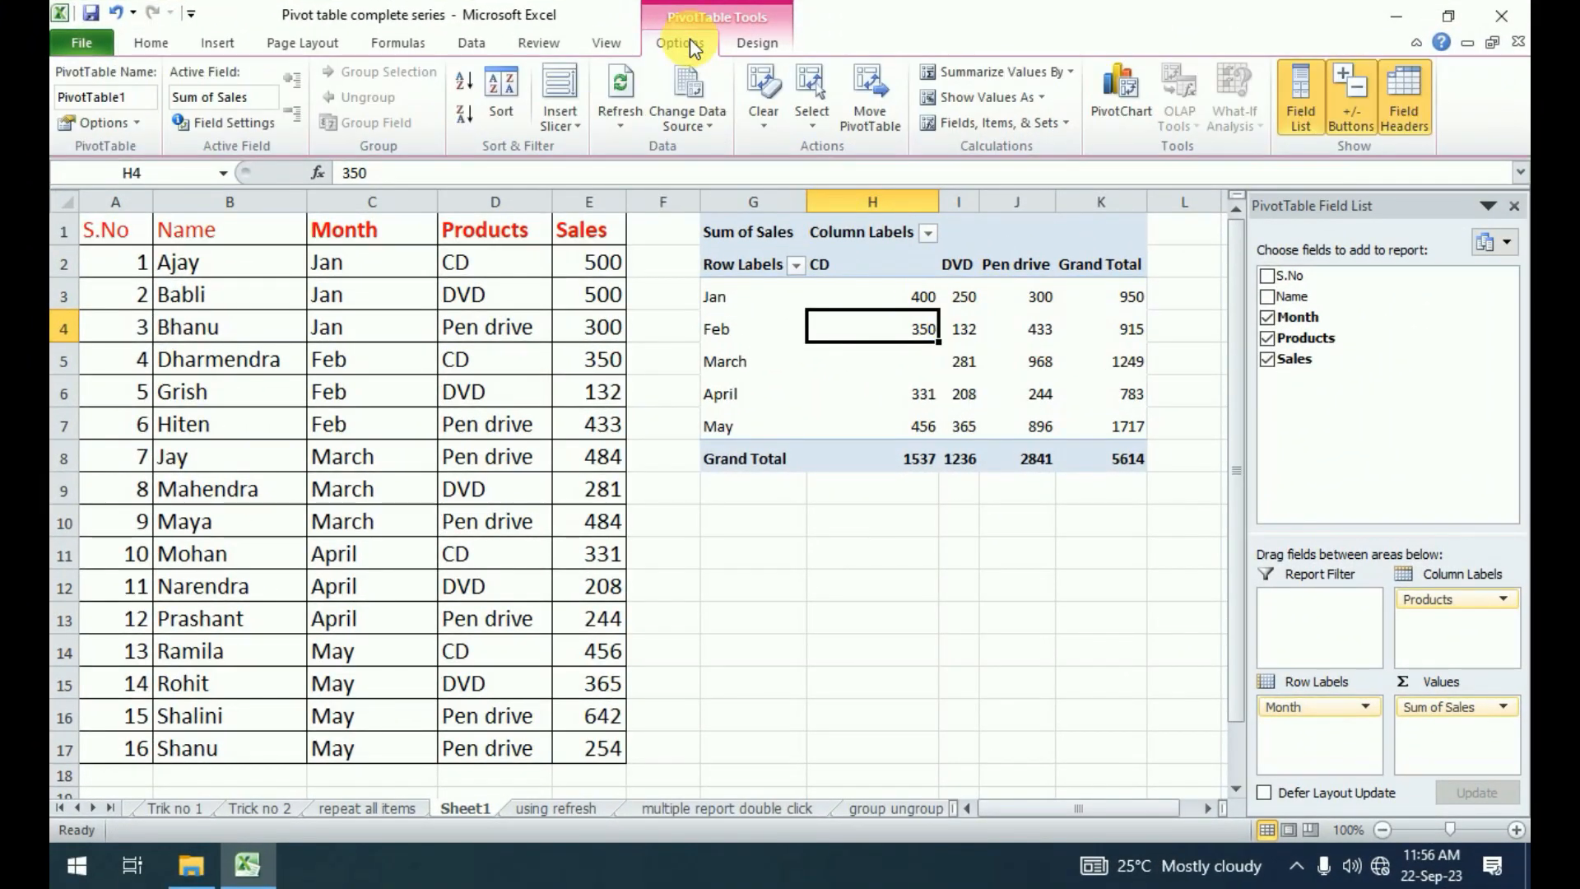
{"action": "left_click", "coordinate": [618, 121]}
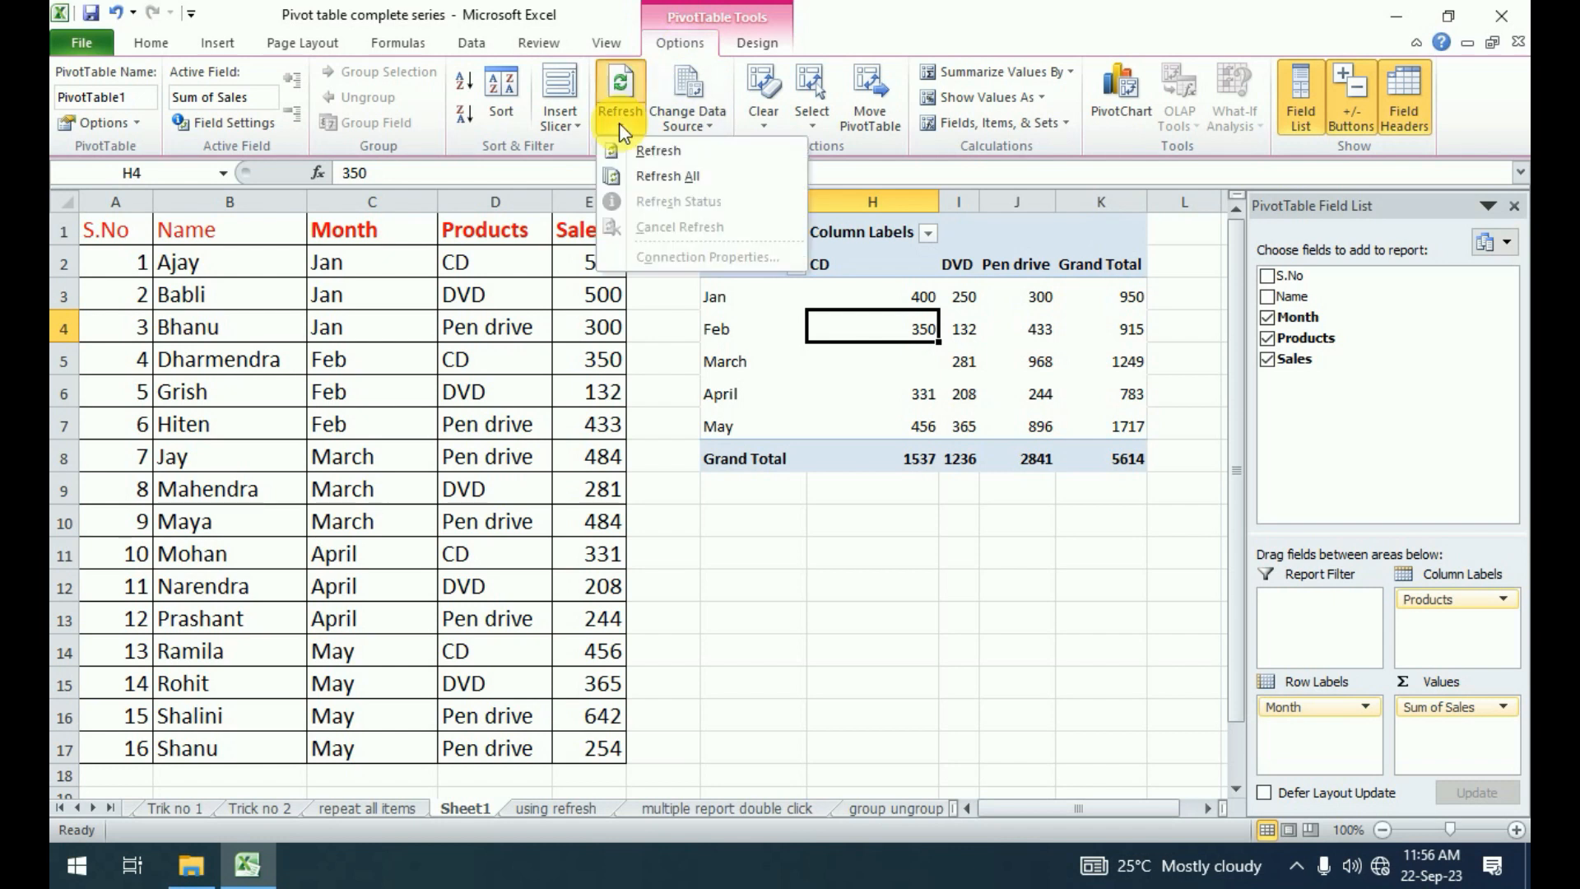
{"action": "left_click", "coordinate": [667, 150]}
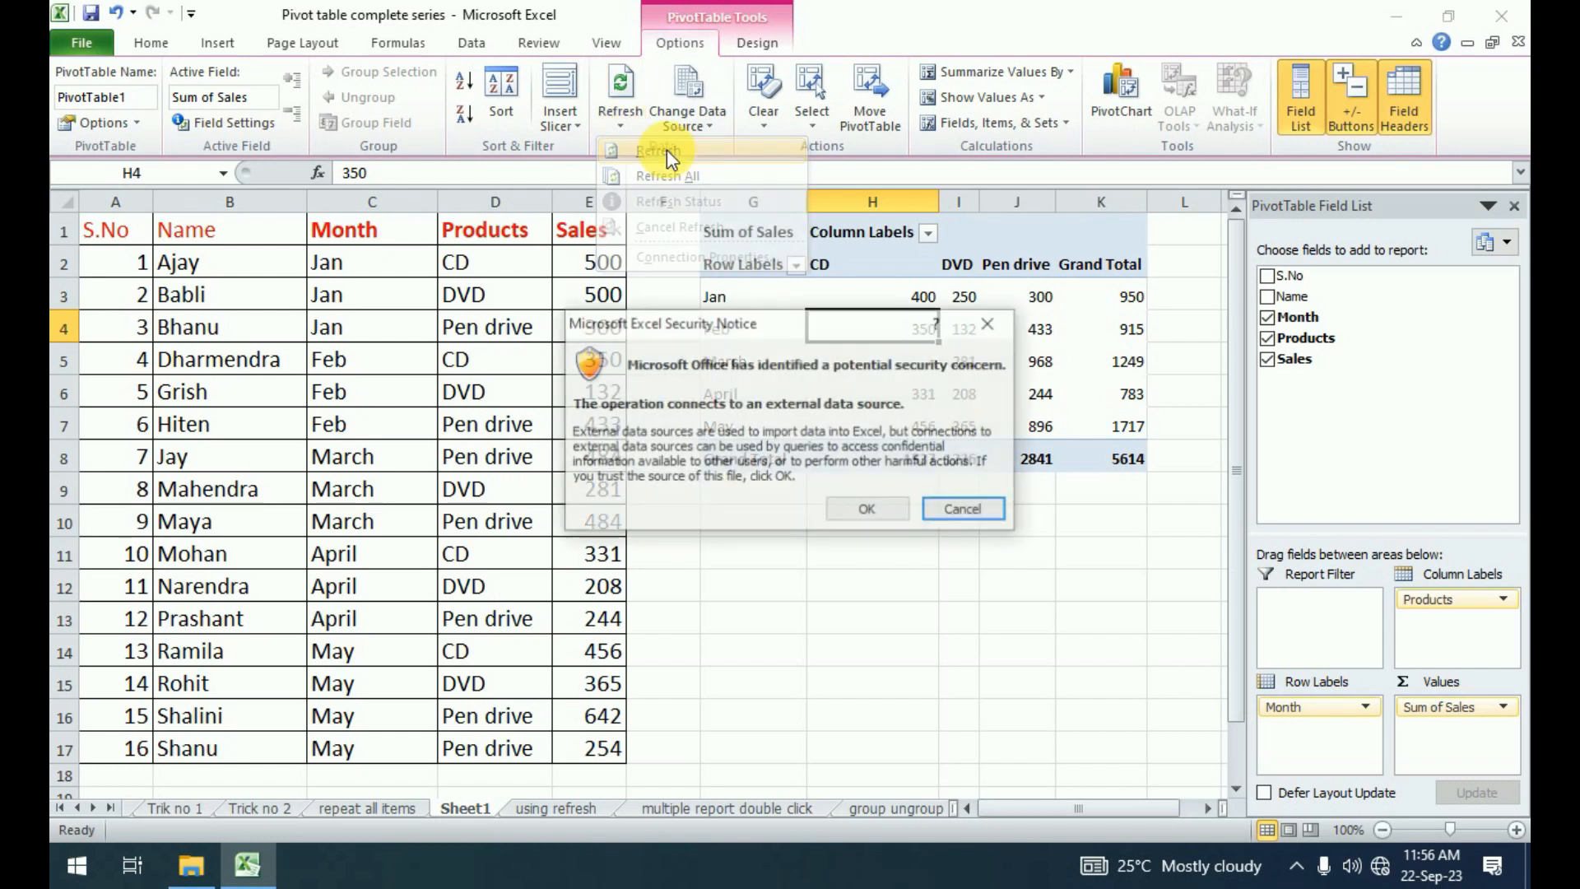
{"action": "left_click", "coordinate": [877, 512]}
{"action": "left_click", "coordinate": [927, 297]}
{"action": "left_click", "coordinate": [967, 297]}
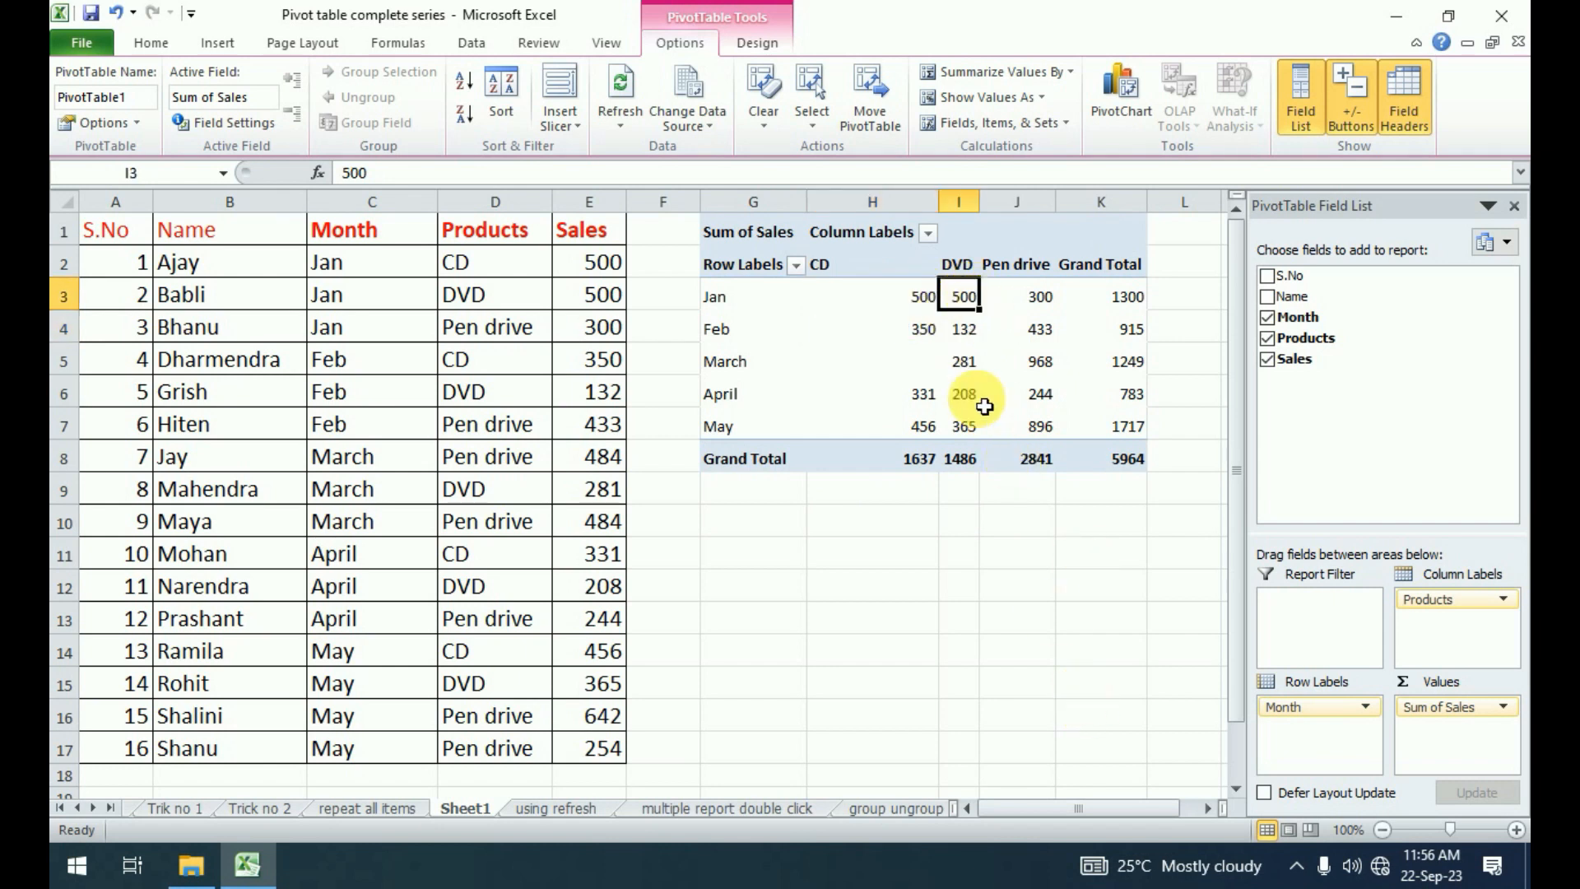
Refresh the pivot table once more, directly from its February CD value cell.
{"action": "right_click", "coordinate": [896, 315]}
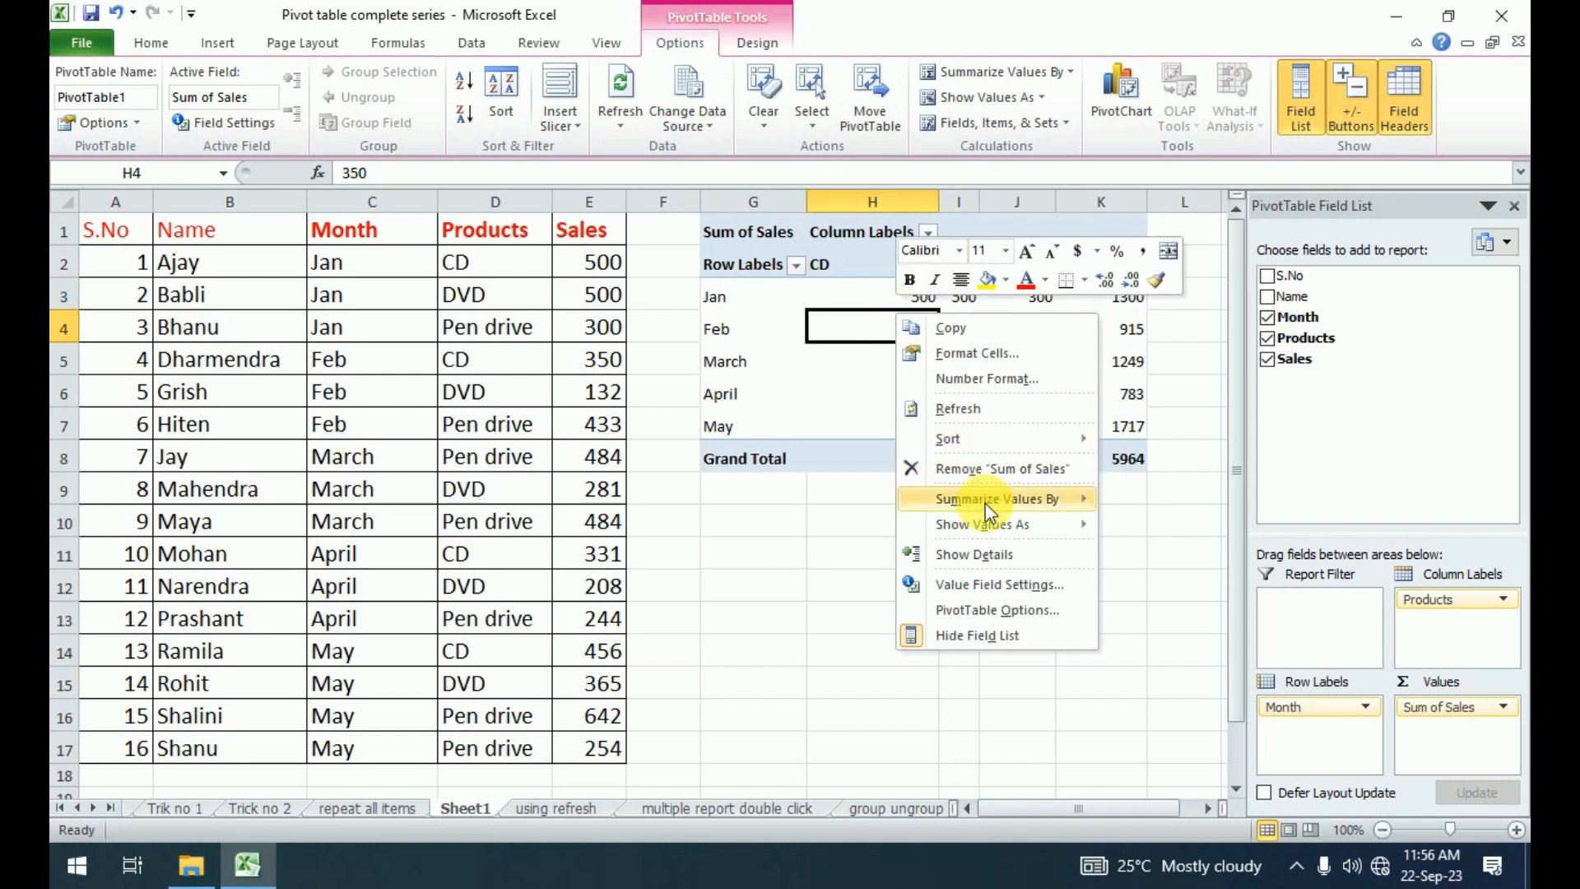
{"action": "left_click", "coordinate": [966, 408]}
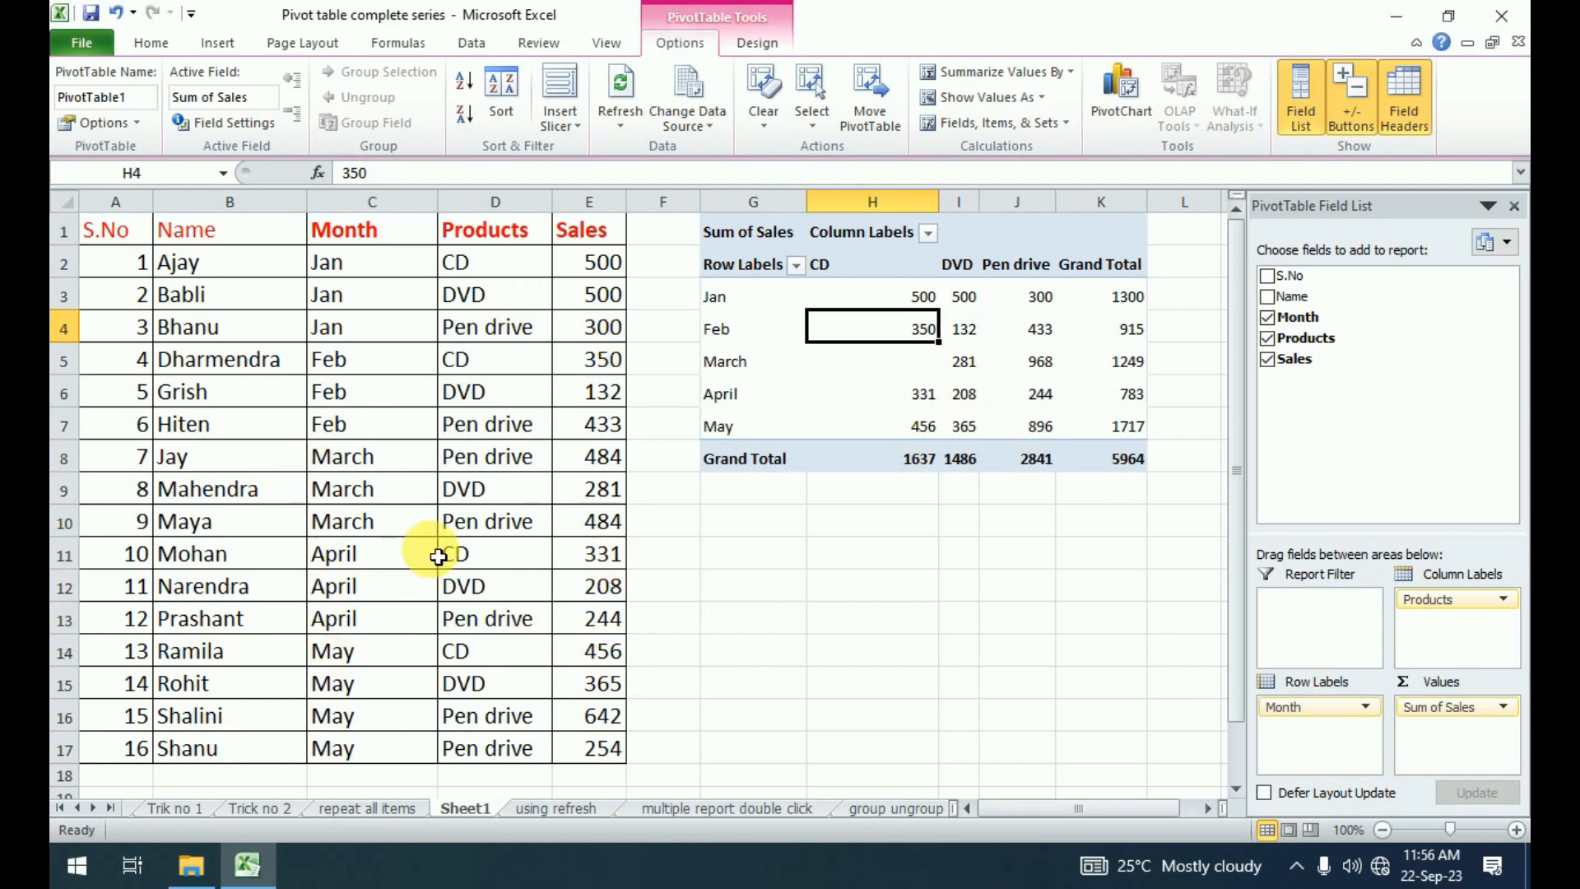
{"action": "left_click", "coordinate": [967, 336]}
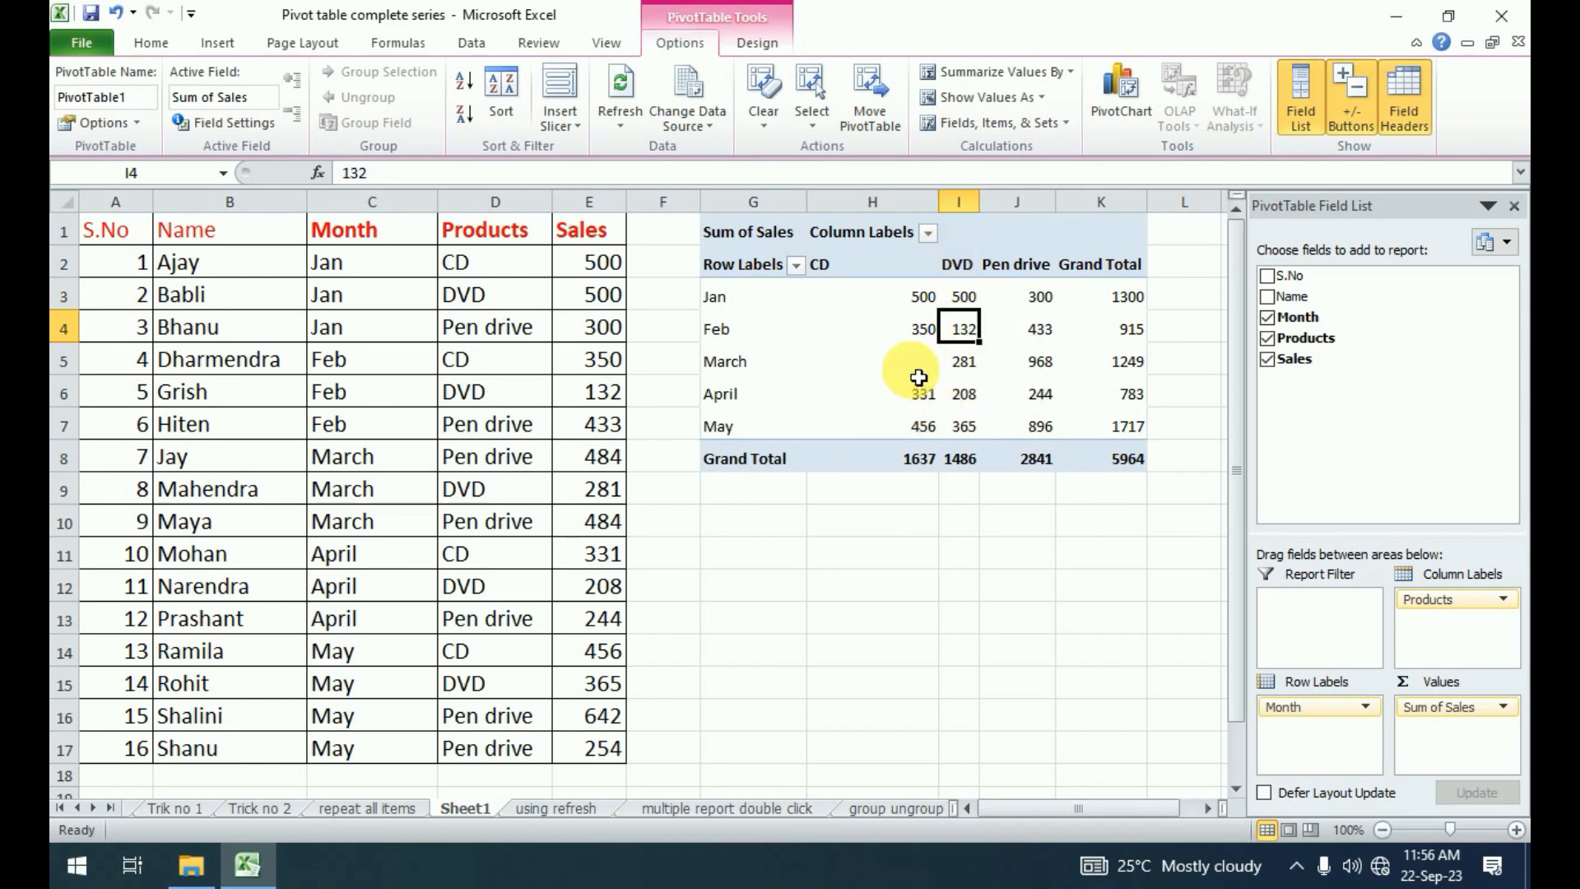
{"action": "mouse_move", "coordinate": [919, 378]}
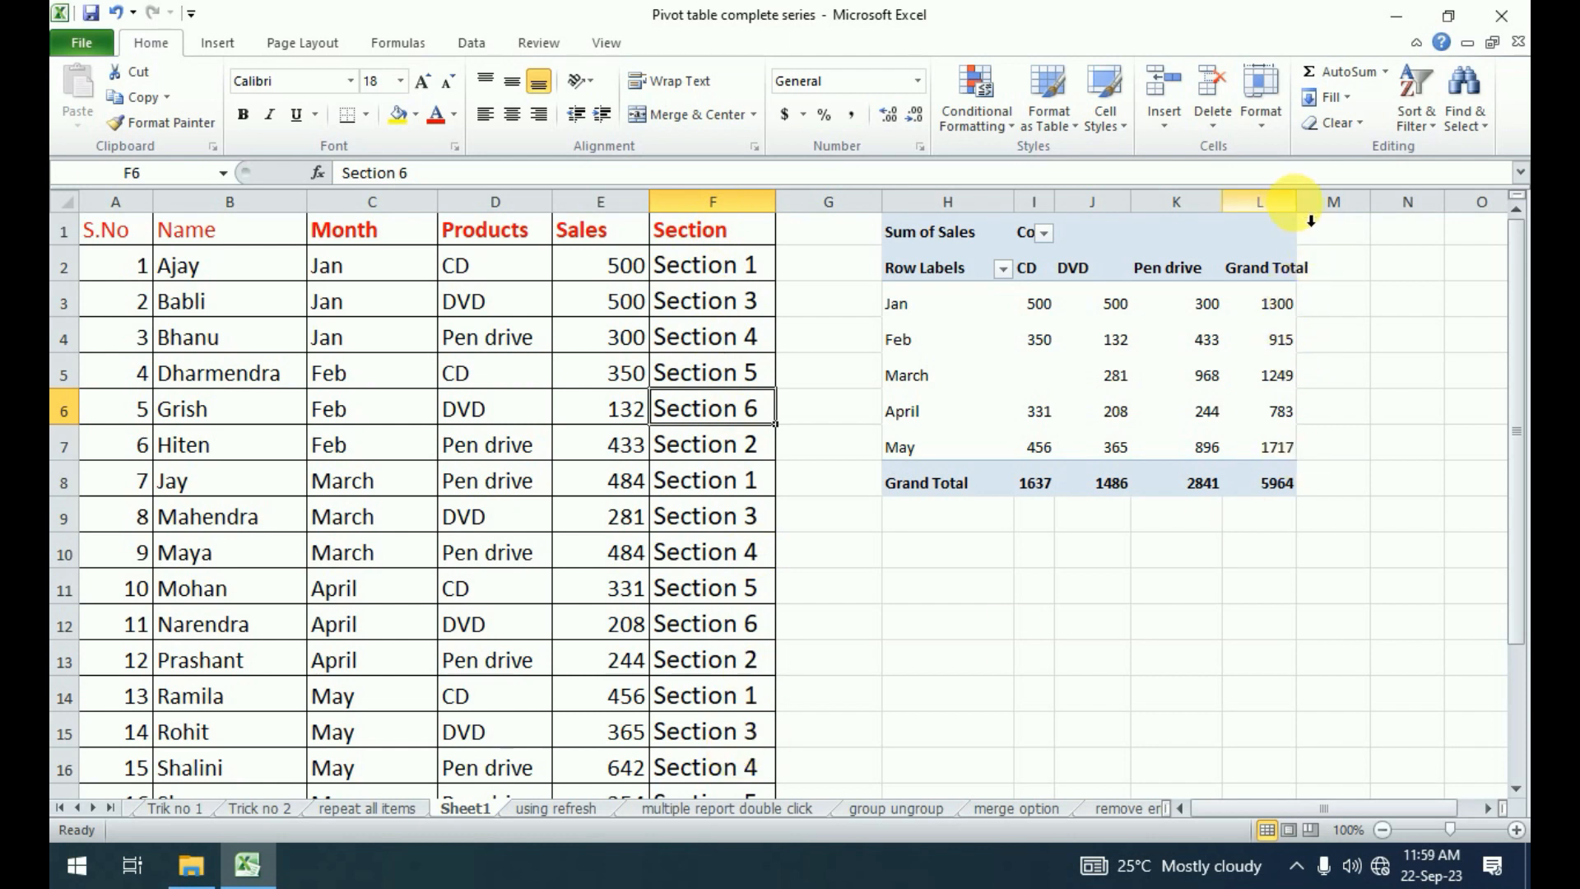
Widen the pivot table's Grand Total column L slightly.
{"action": "left_click_drag", "start_coordinate": [1298, 204], "coordinate": [1332, 204]}
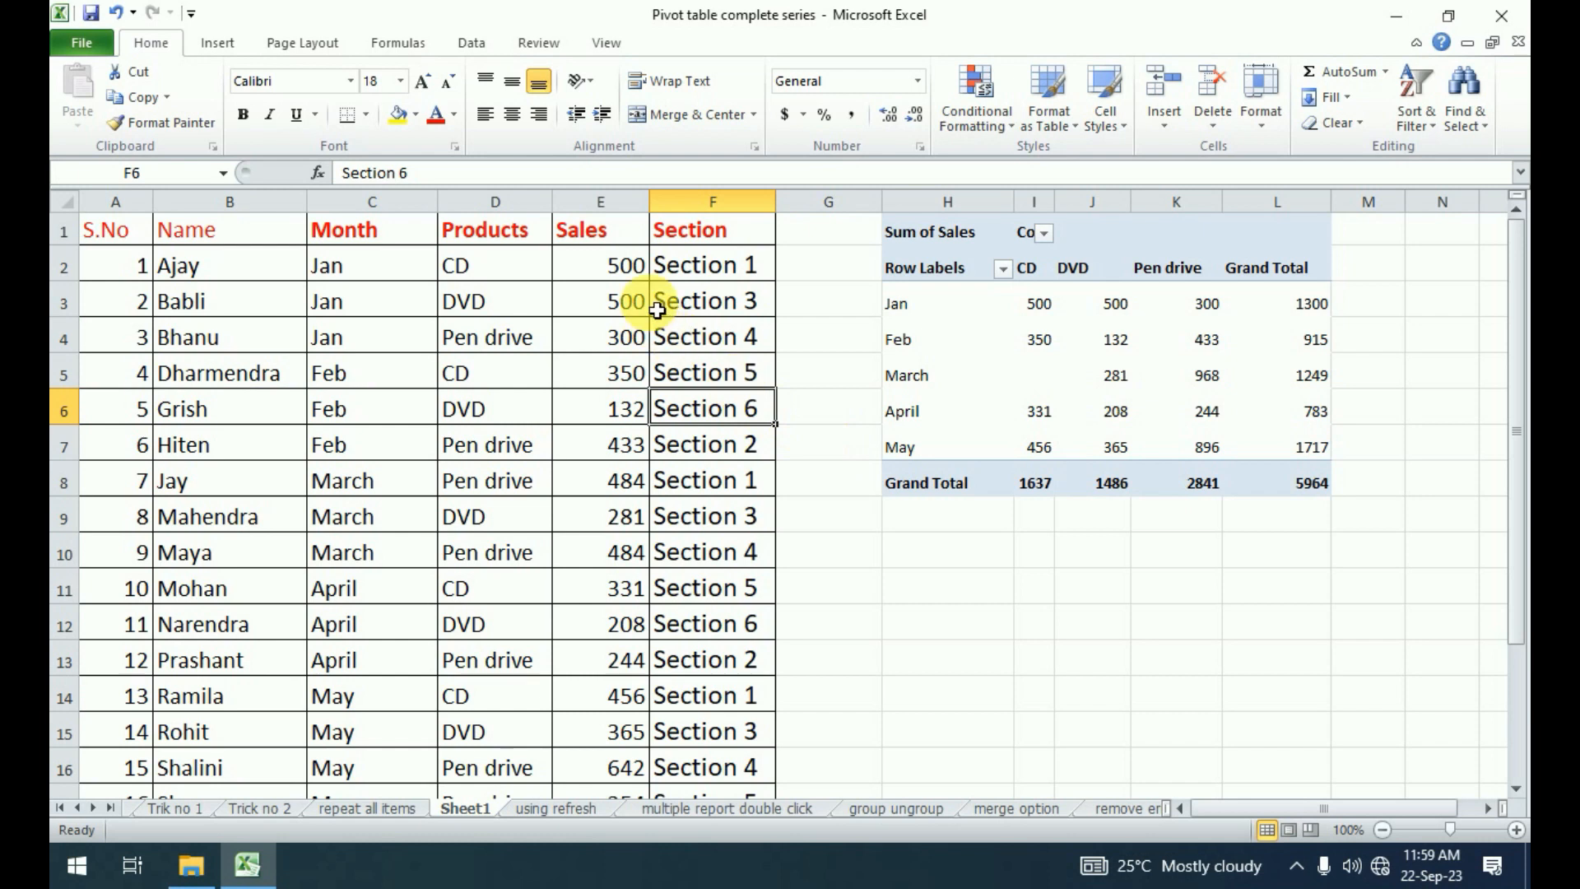
{"action": "left_click", "coordinate": [623, 244]}
{"action": "left_click", "coordinate": [582, 517]}
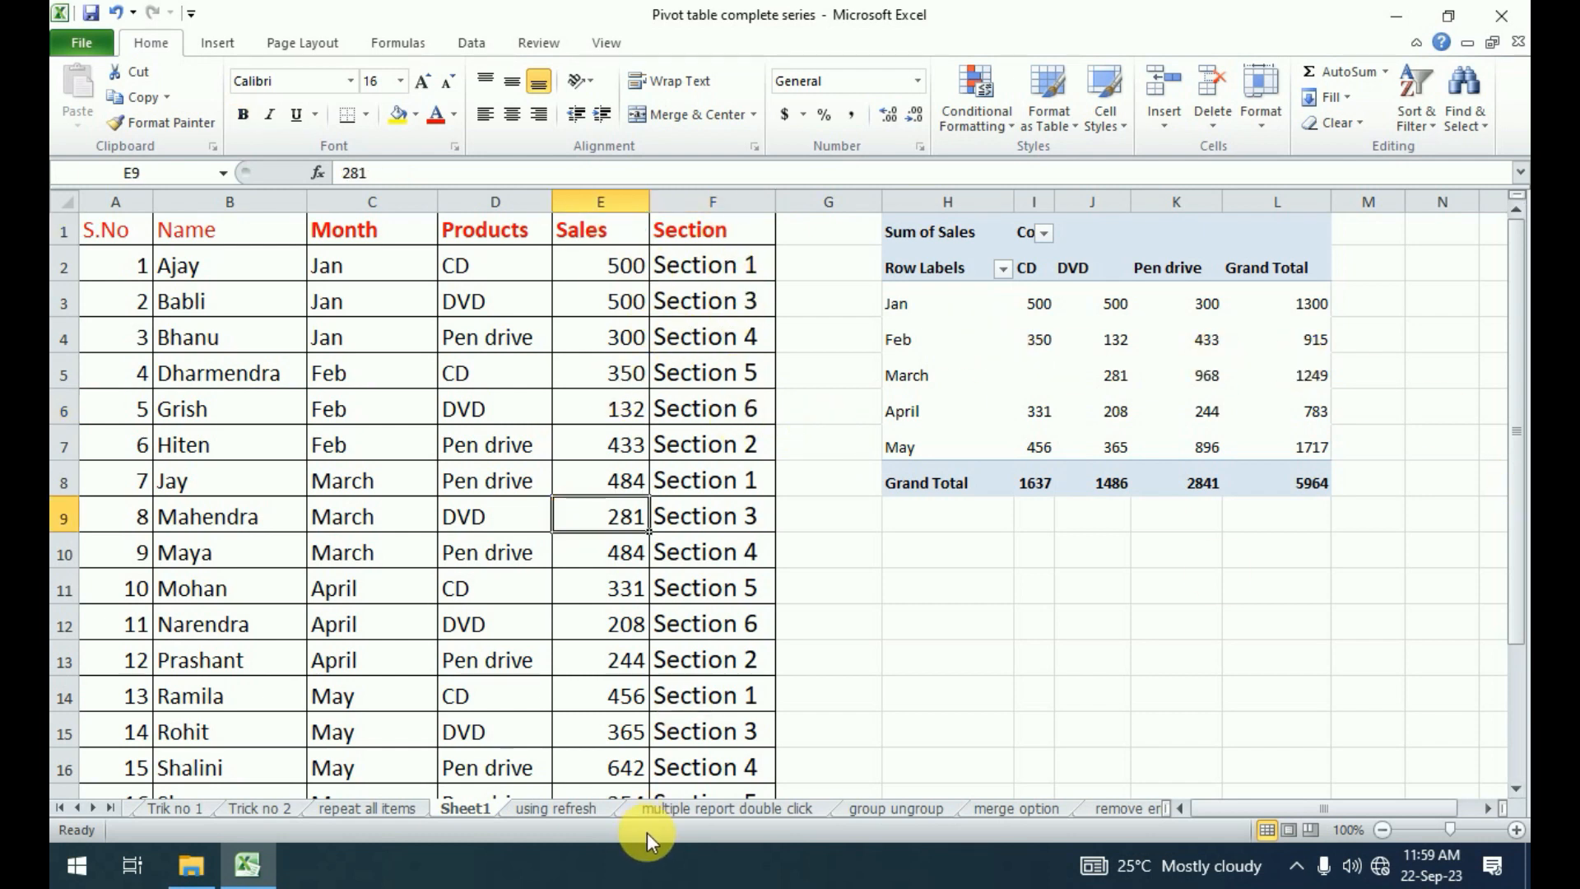
Change the pivot table's data source to the full Sheet1 table, from S.No through the Section column.
{"action": "left_click", "coordinate": [1076, 344]}
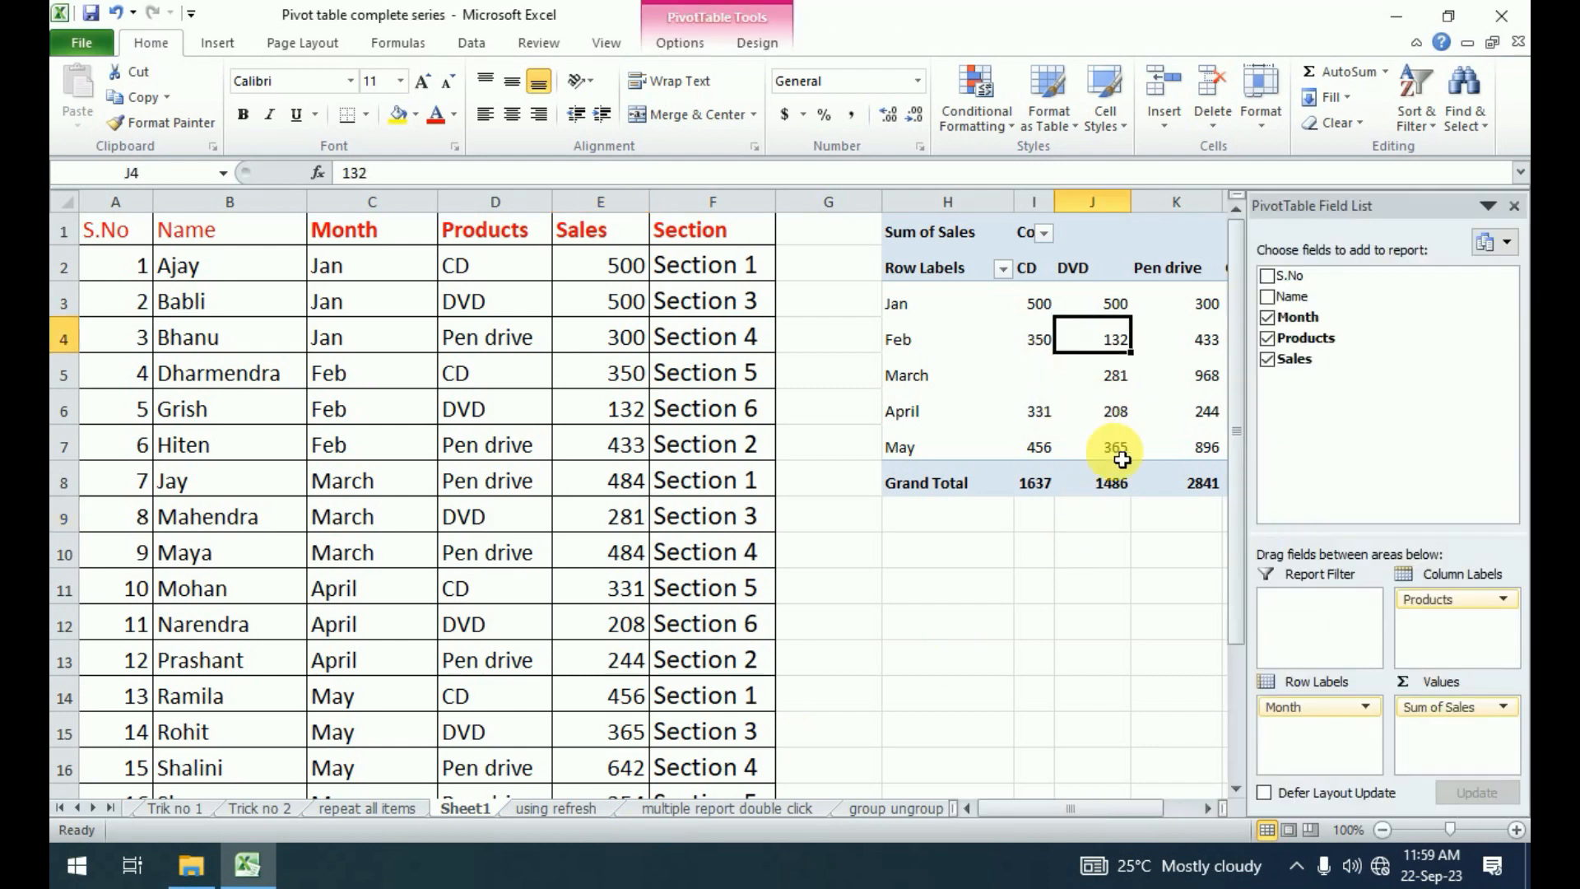
{"action": "mouse_move", "coordinate": [1061, 476]}
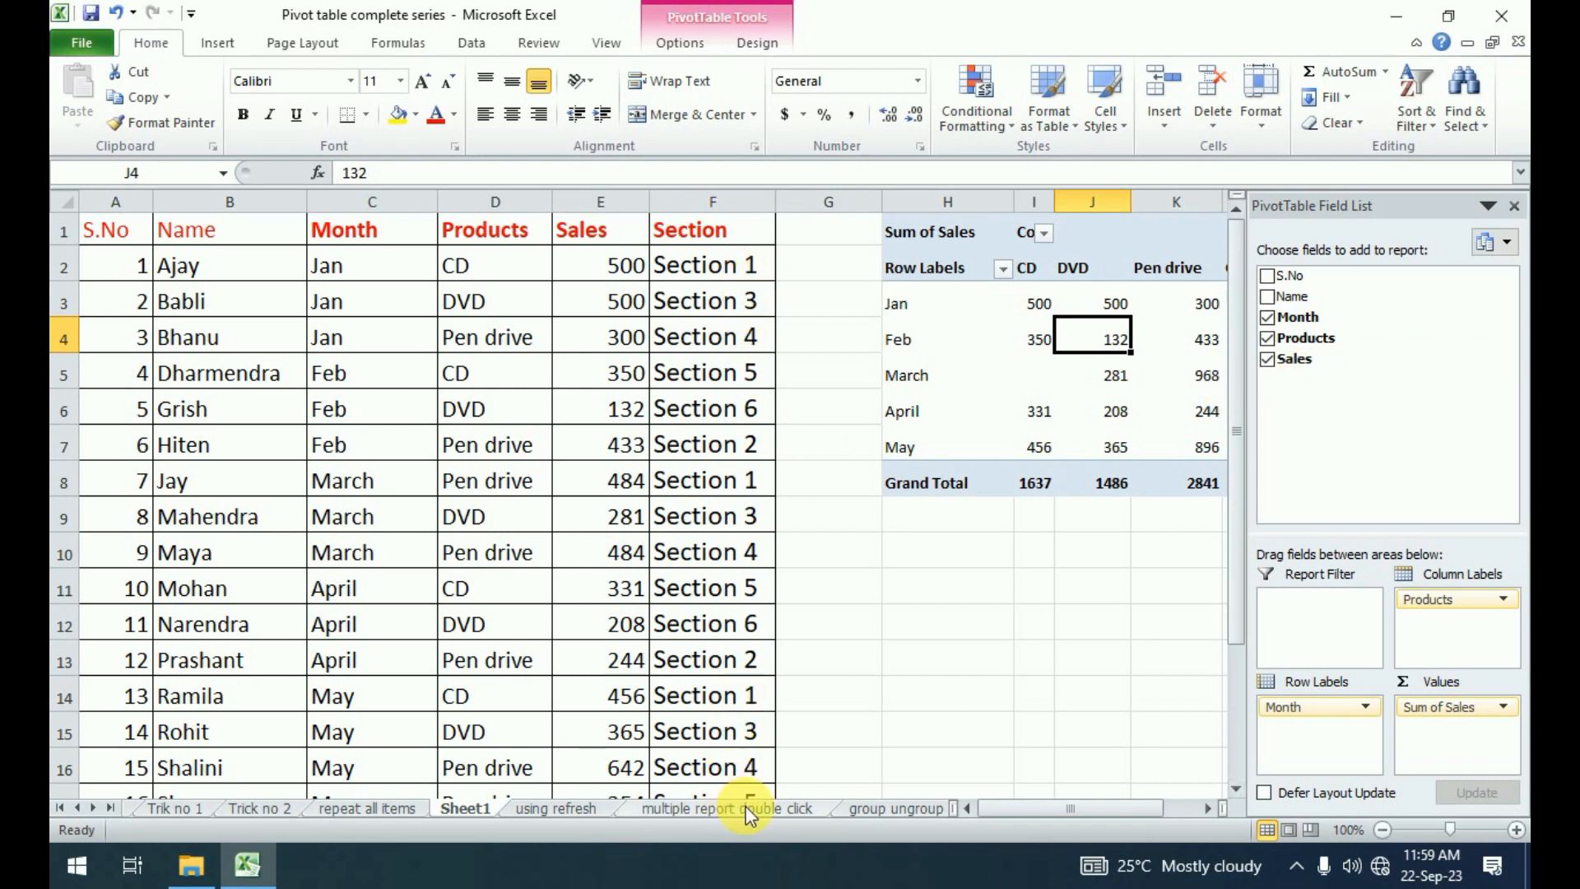
{"action": "left_click", "coordinate": [999, 340]}
{"action": "left_click", "coordinate": [1000, 379]}
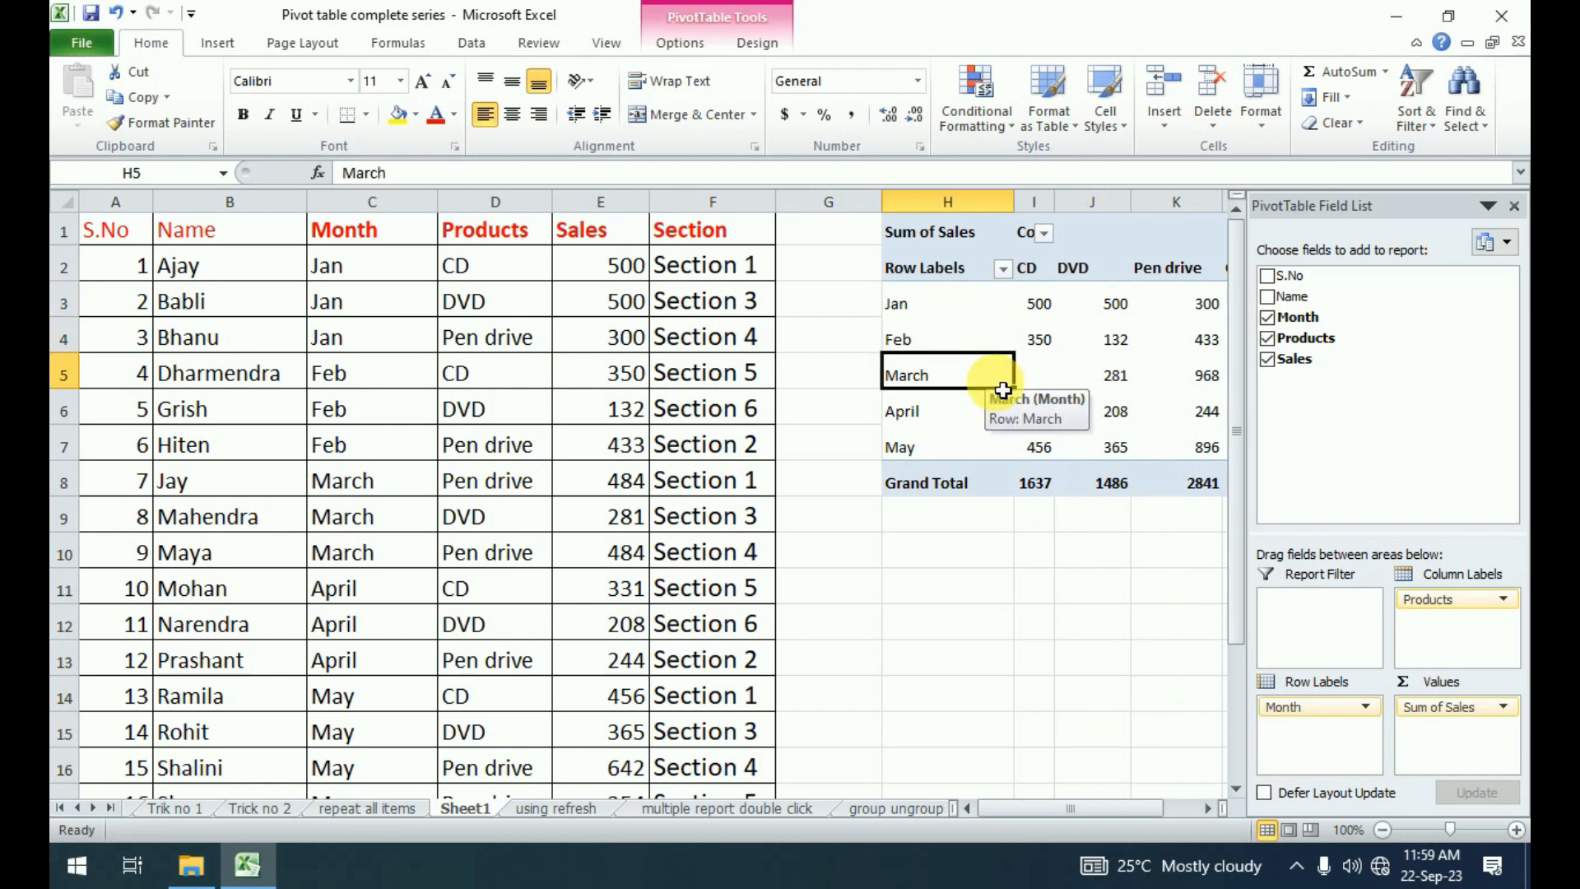
{"action": "left_click", "coordinate": [683, 45]}
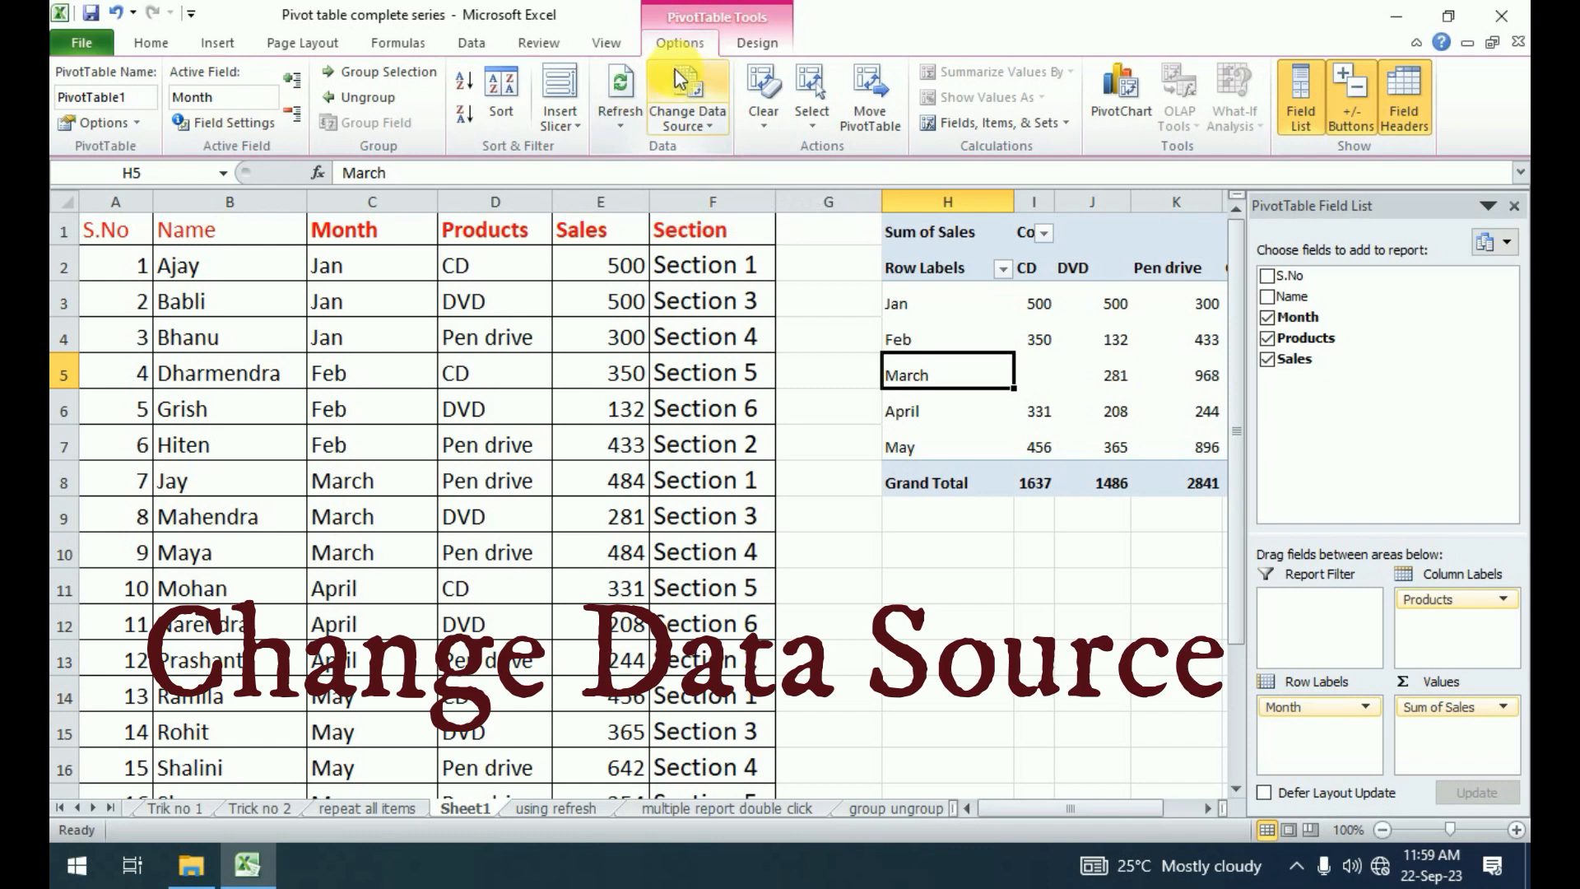
{"action": "left_click", "coordinate": [709, 123]}
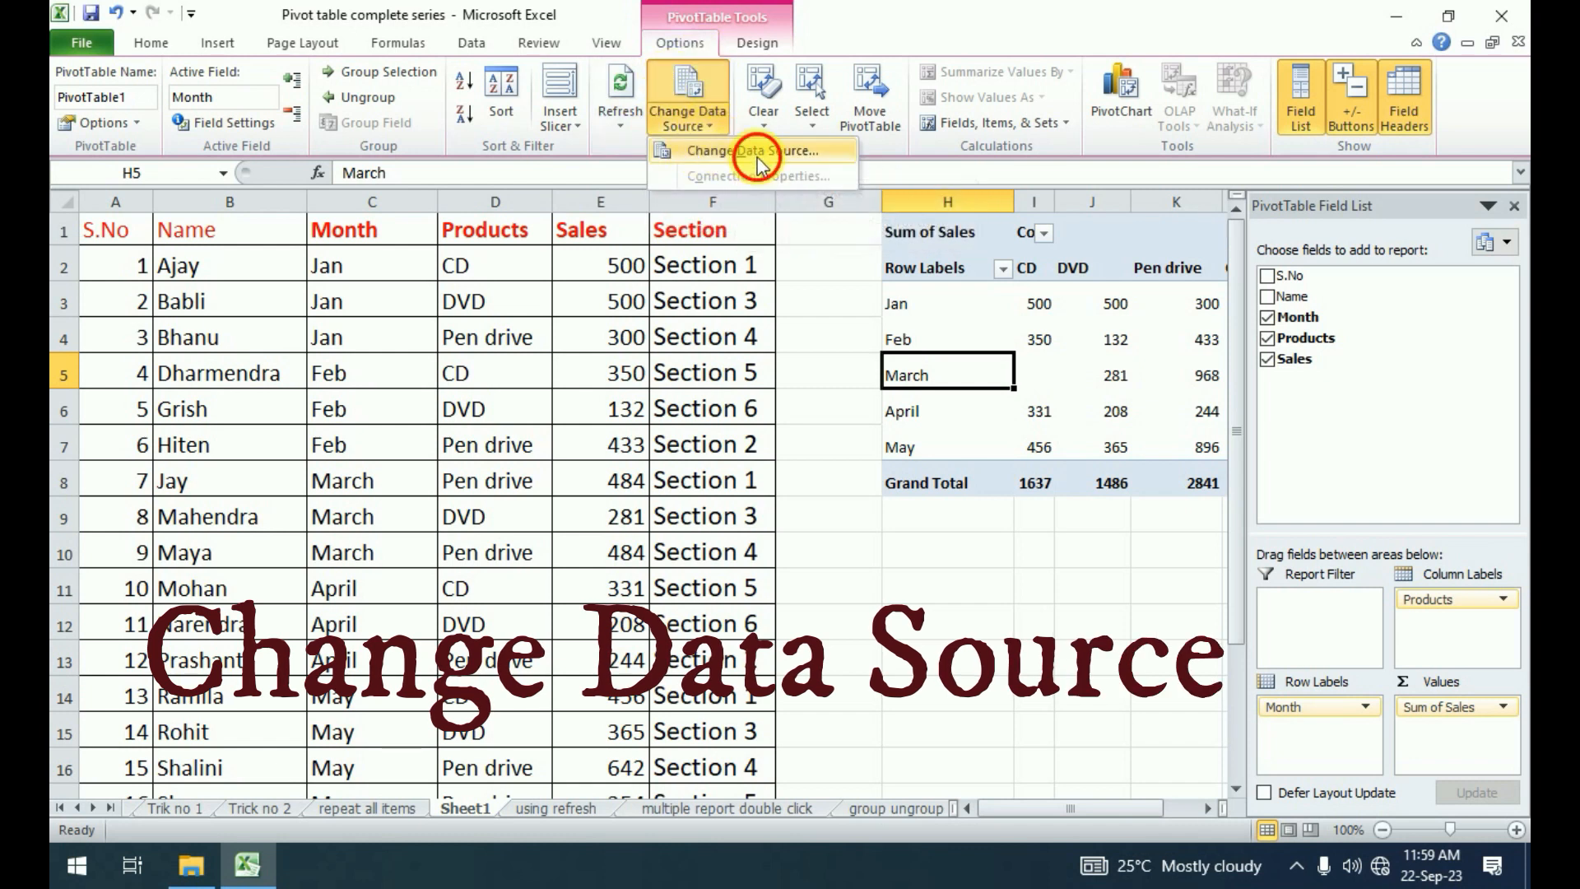
{"action": "left_click", "coordinate": [698, 153]}
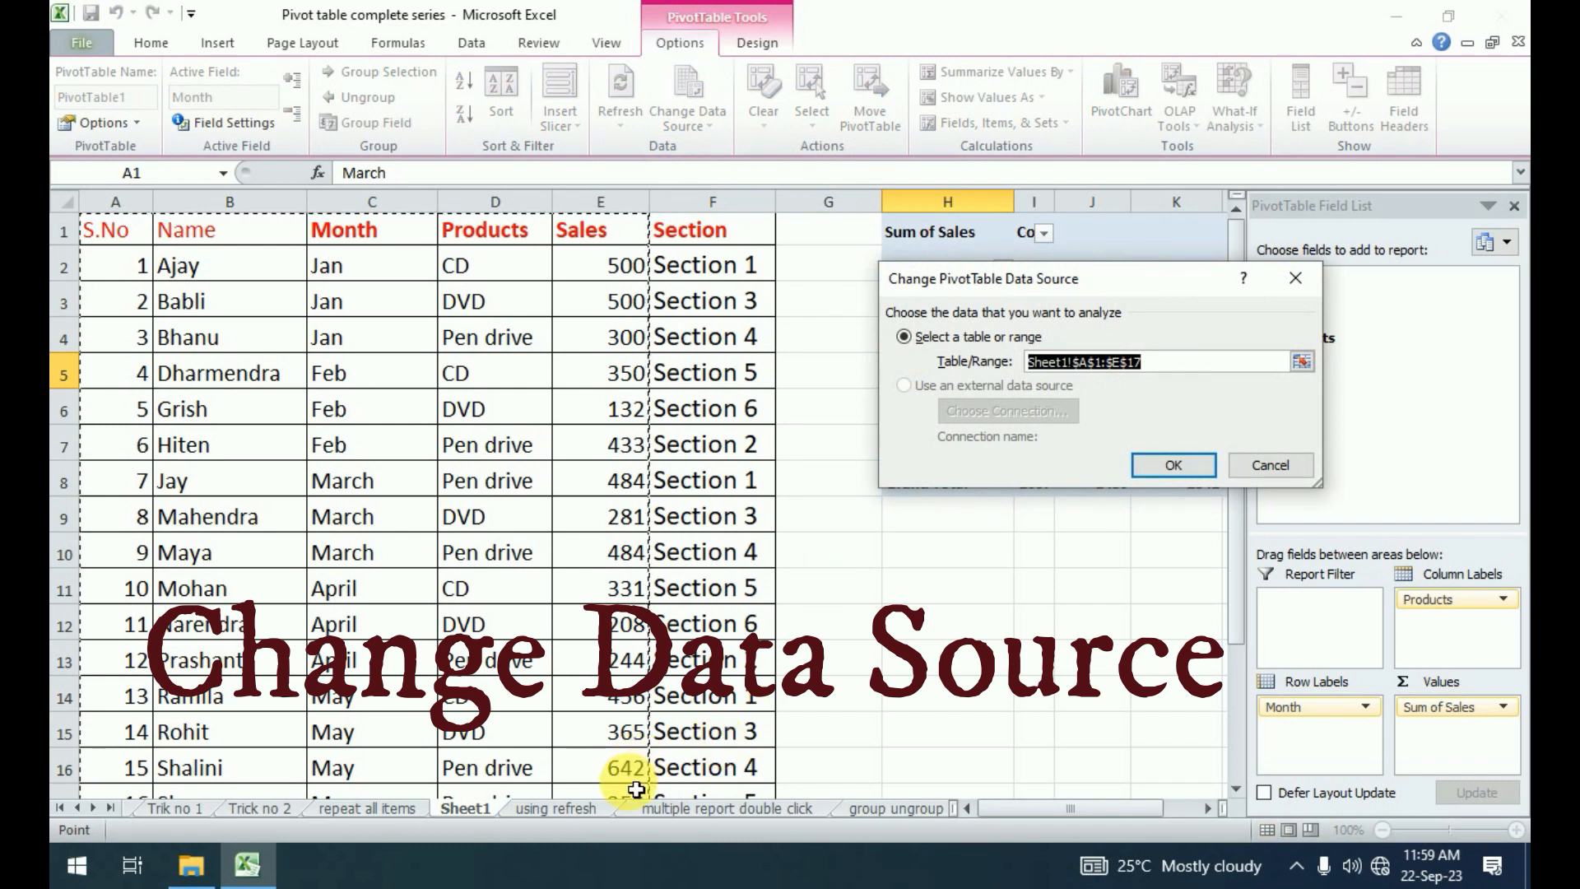
{"action": "scroll", "coordinate": [329, 457], "scroll_direction": "down", "scroll_amount": 4}
{"action": "scroll", "coordinate": [518, 523], "scroll_direction": "up", "scroll_amount": 4}
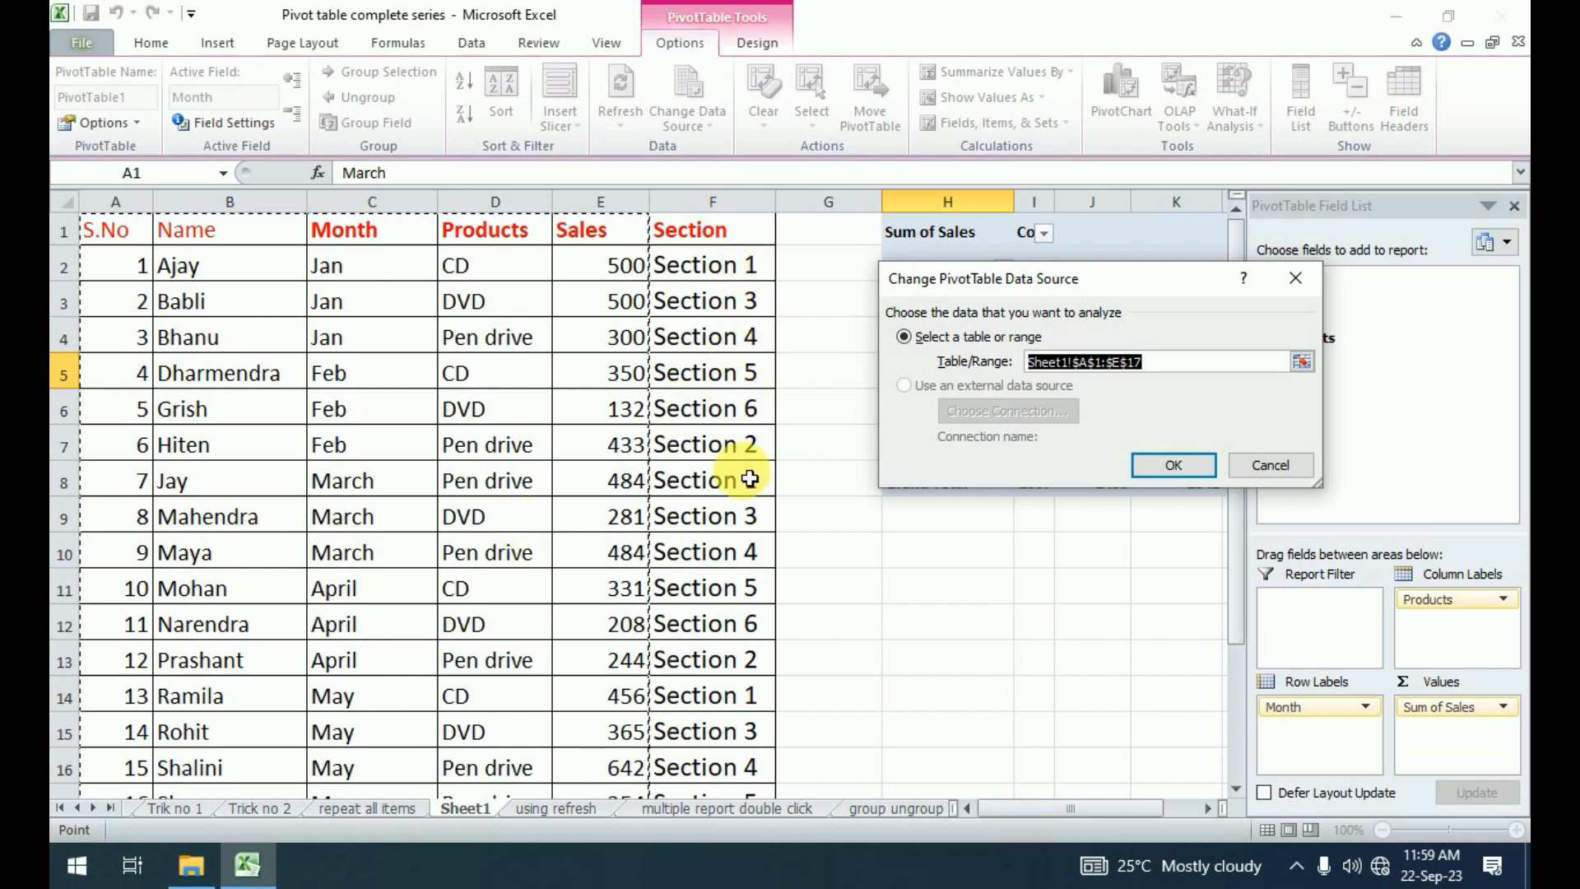
{"action": "left_click_drag", "start_coordinate": [131, 229], "coordinate": [722, 576]}
{"action": "left_click", "coordinate": [1199, 465]}
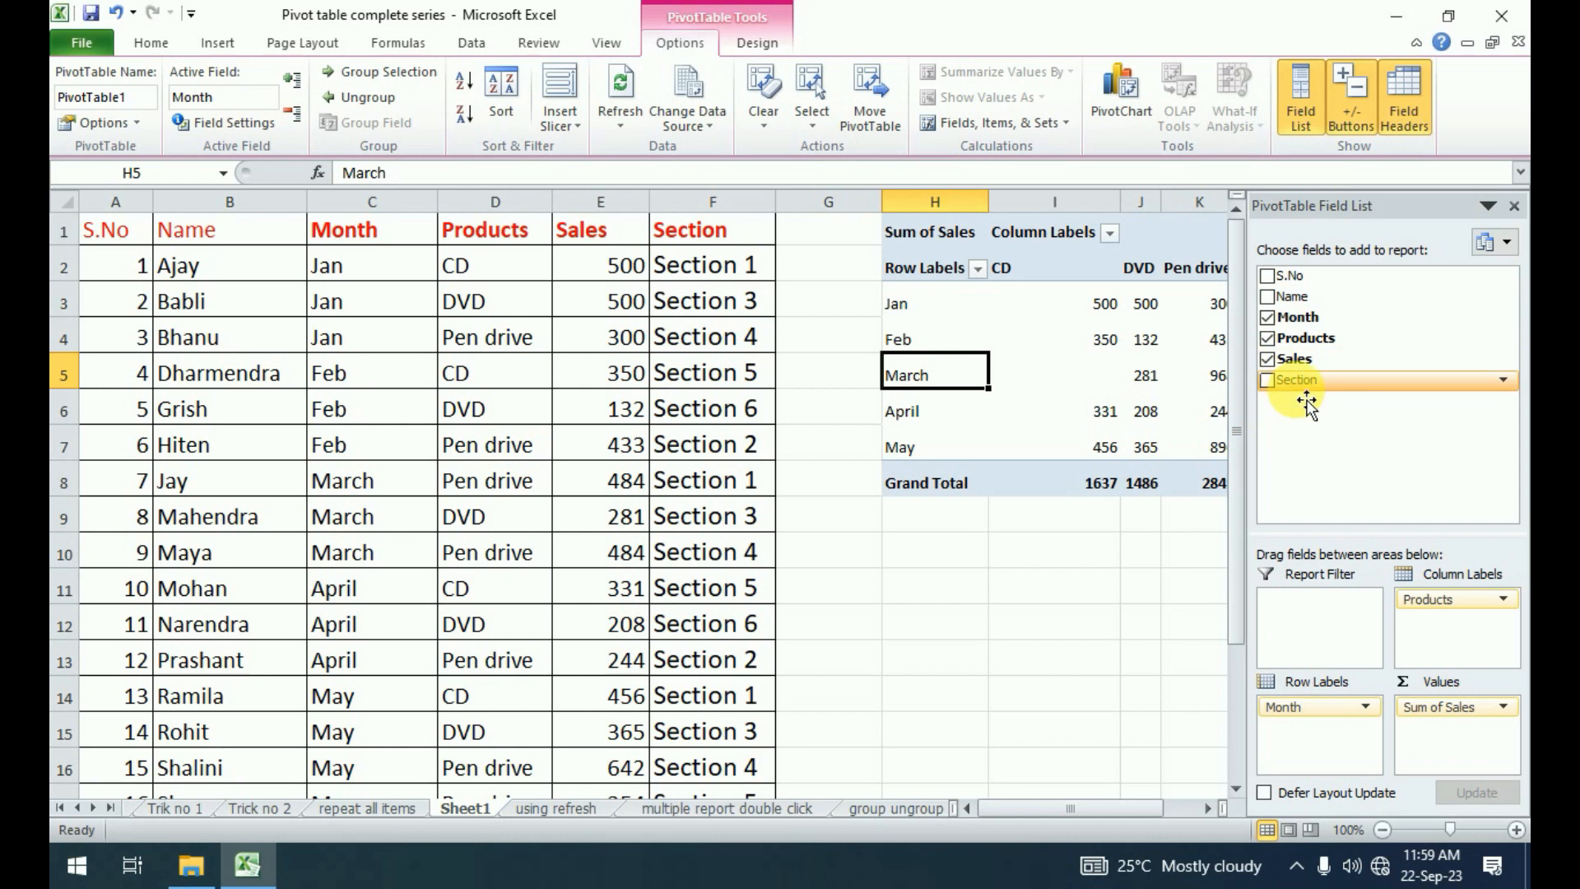
Add the Section field to the pivot table's row labels beneath Month and close the field list.
{"action": "left_click", "coordinate": [1271, 381]}
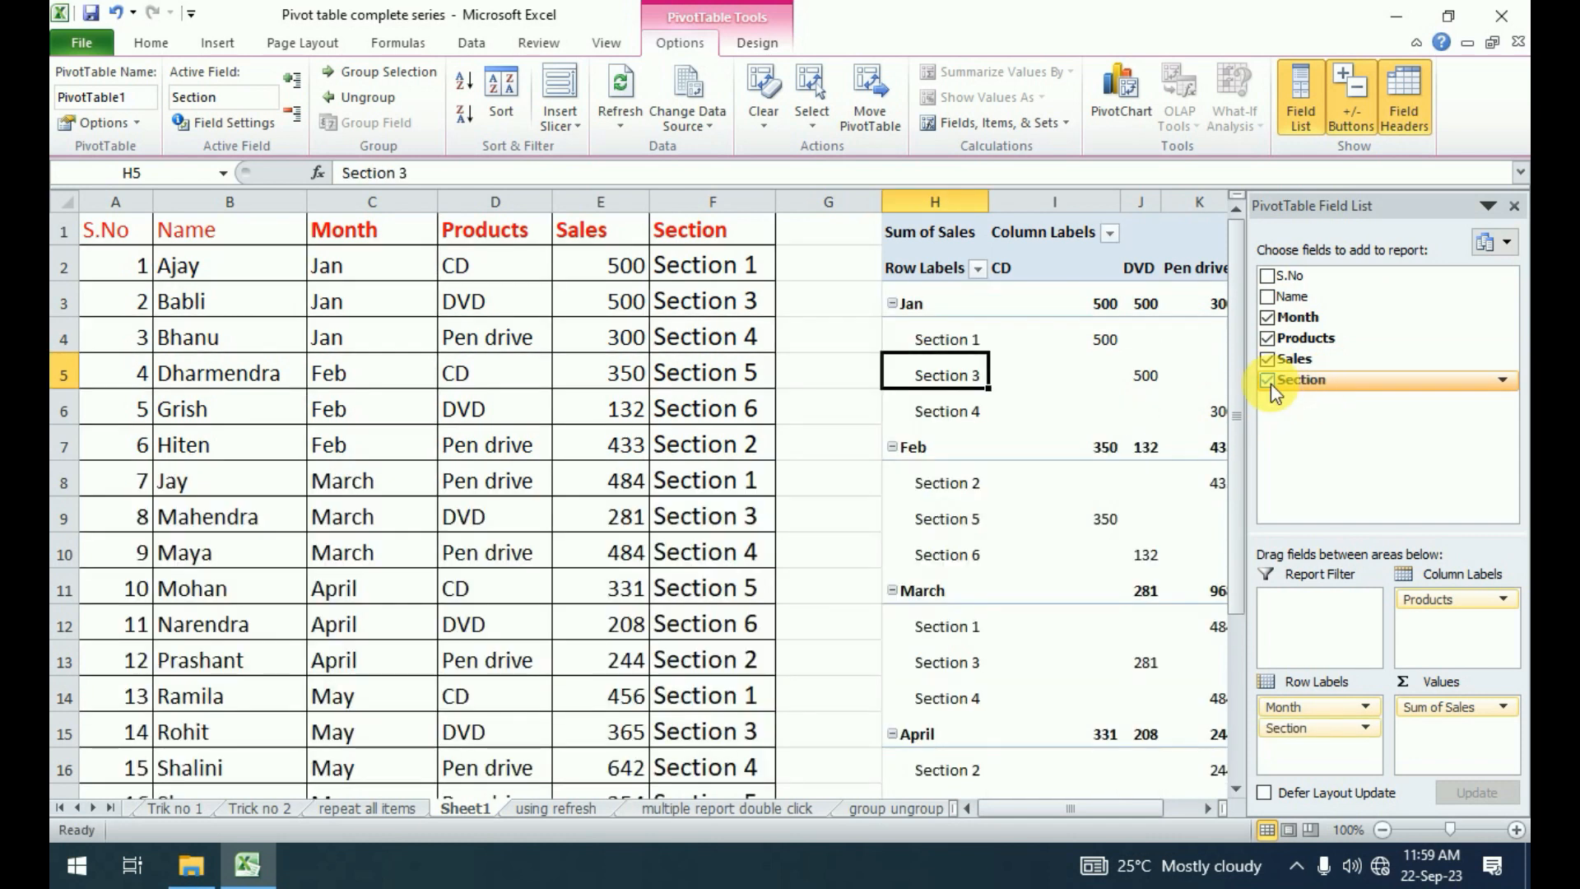
{"action": "left_click", "coordinate": [1514, 206]}
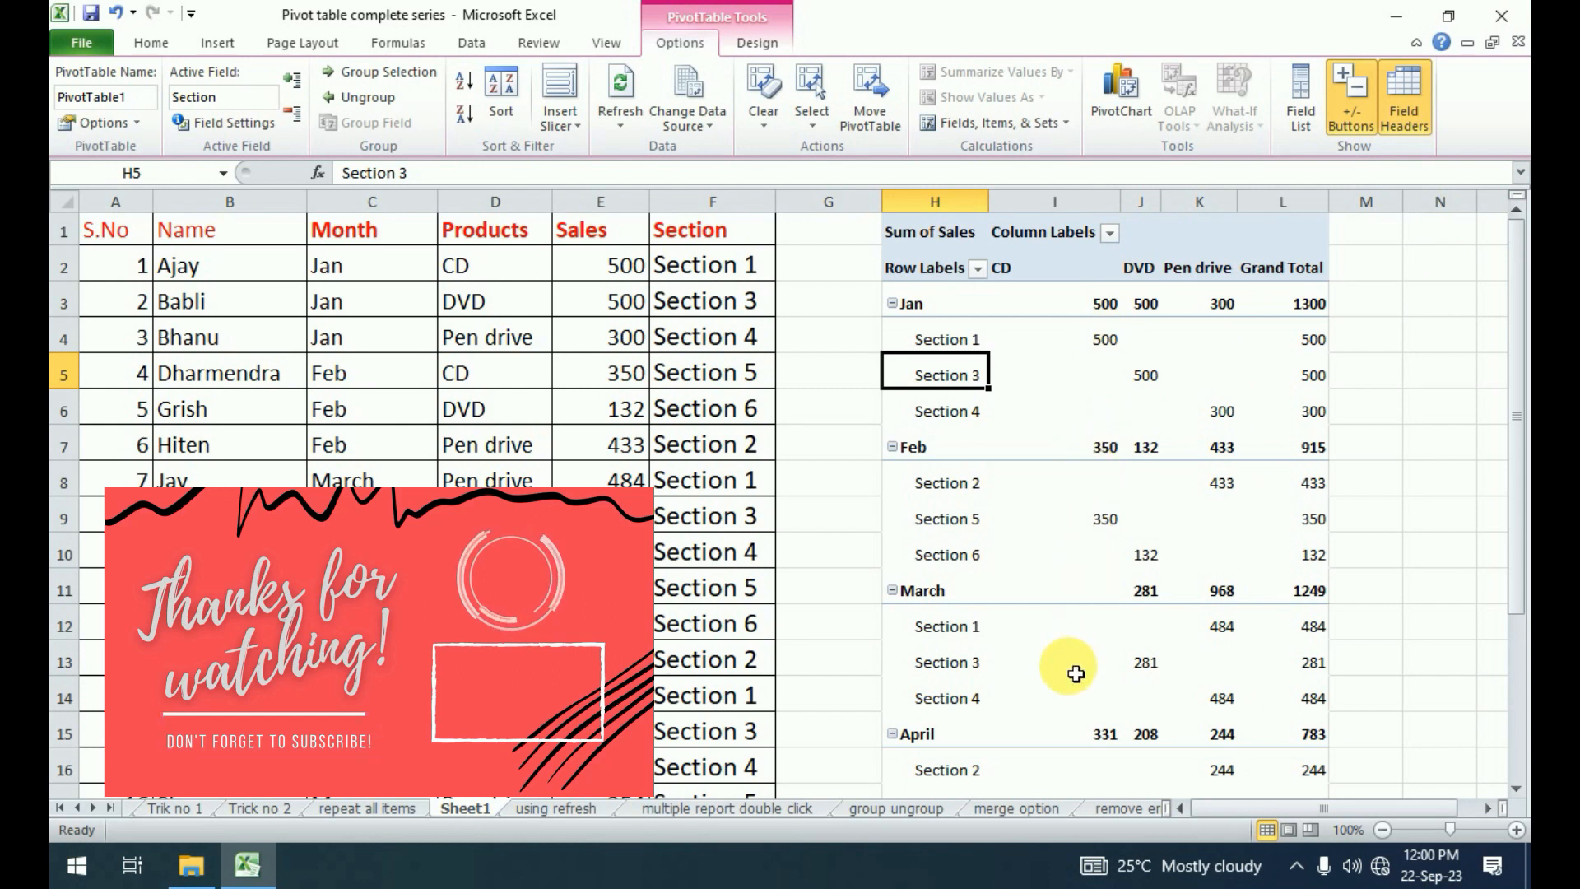
{"action": "mouse_move", "coordinate": [1077, 682]}
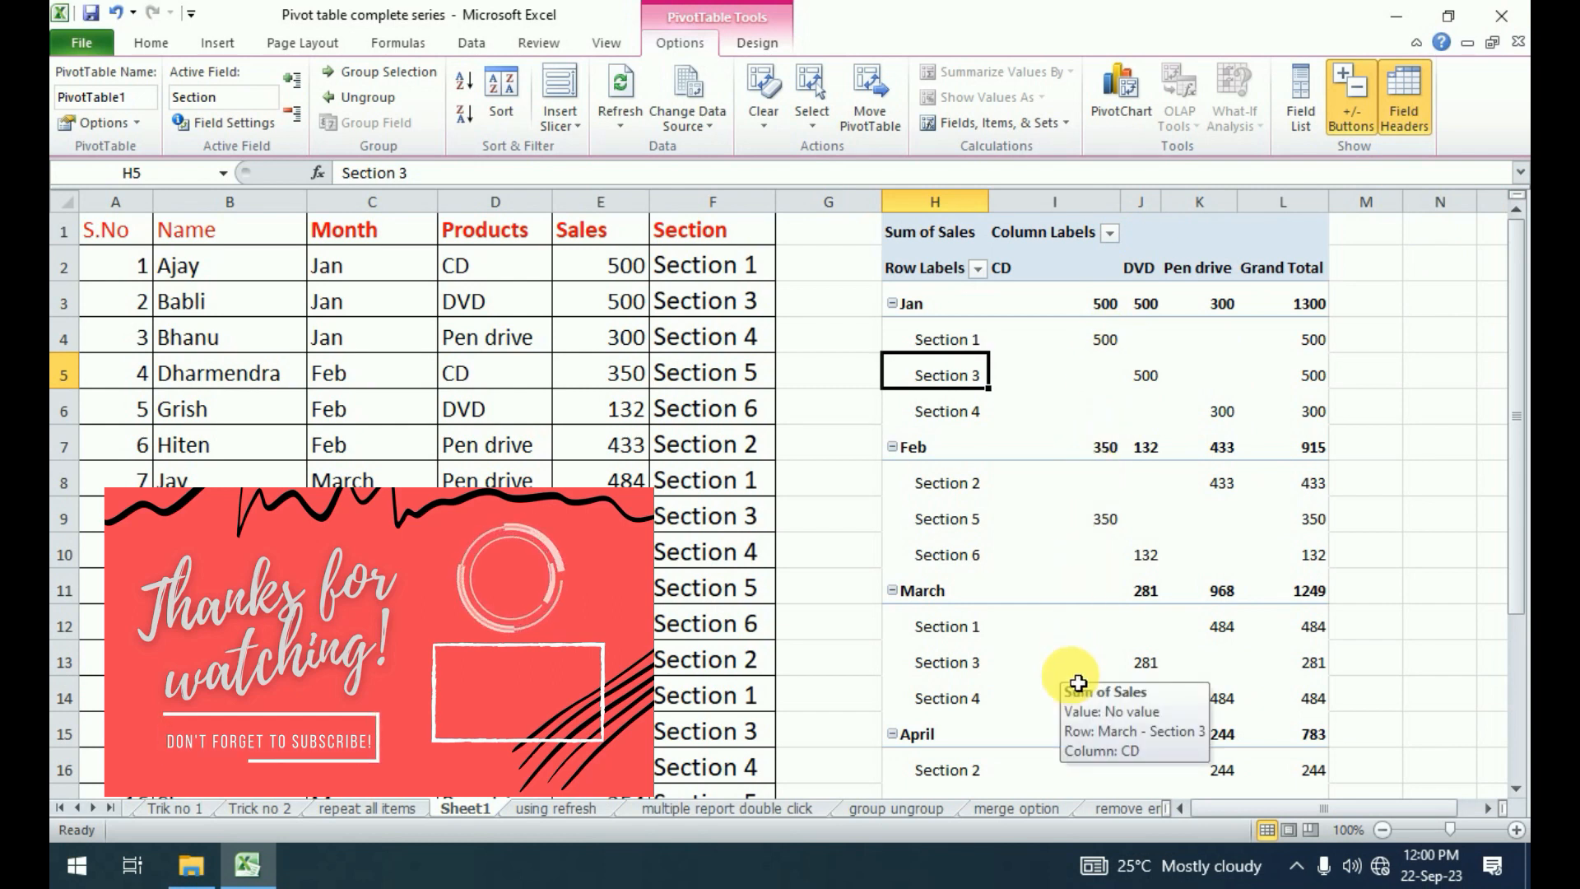